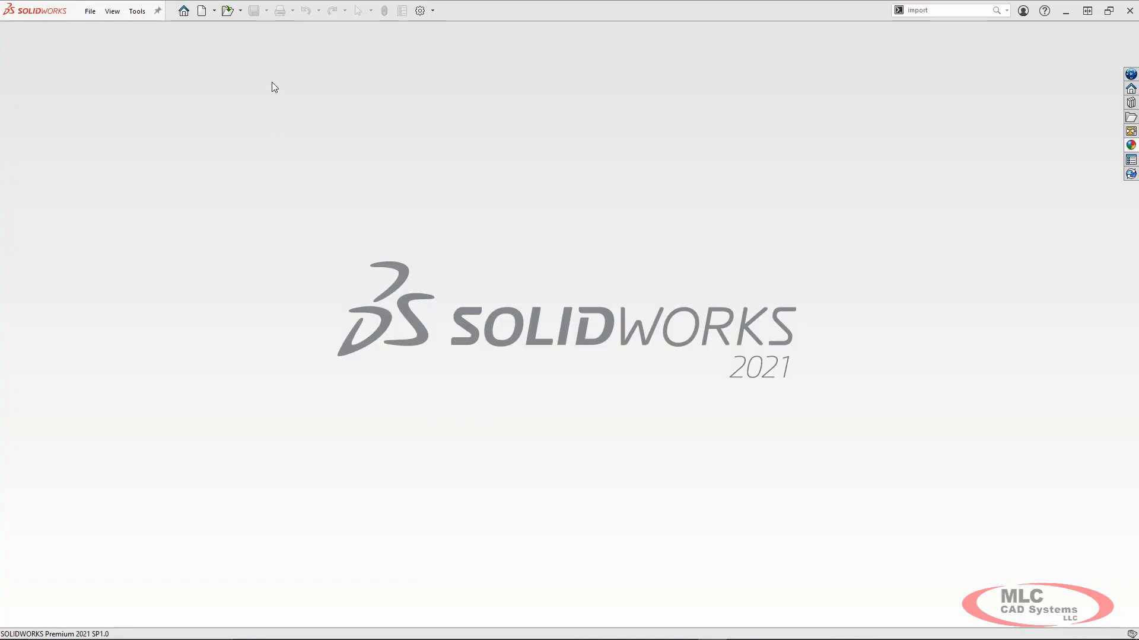
- Open baseframe.stp from the Case Study folder and run Import Diagnostics on the imported part
left_click(227, 12)
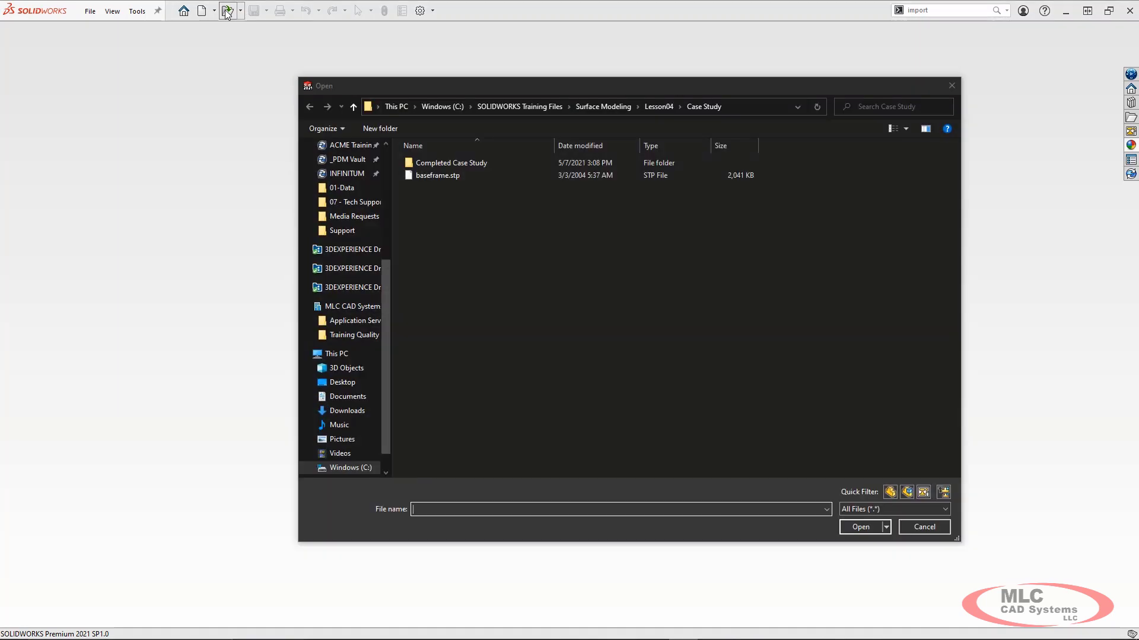
left_click(444, 177)
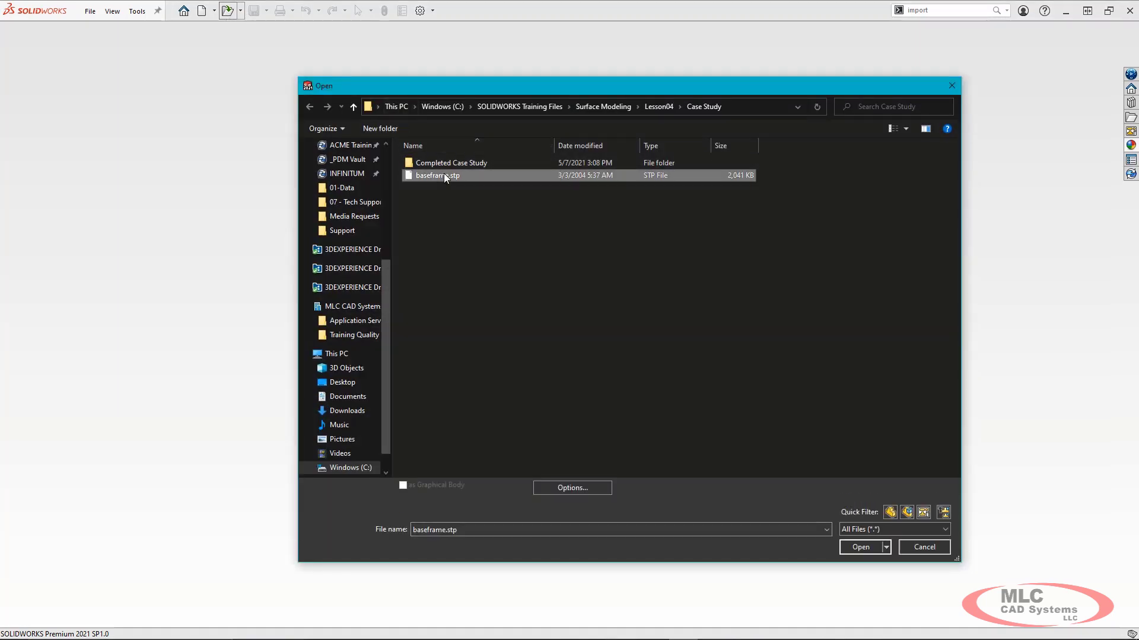
left_click(852, 550)
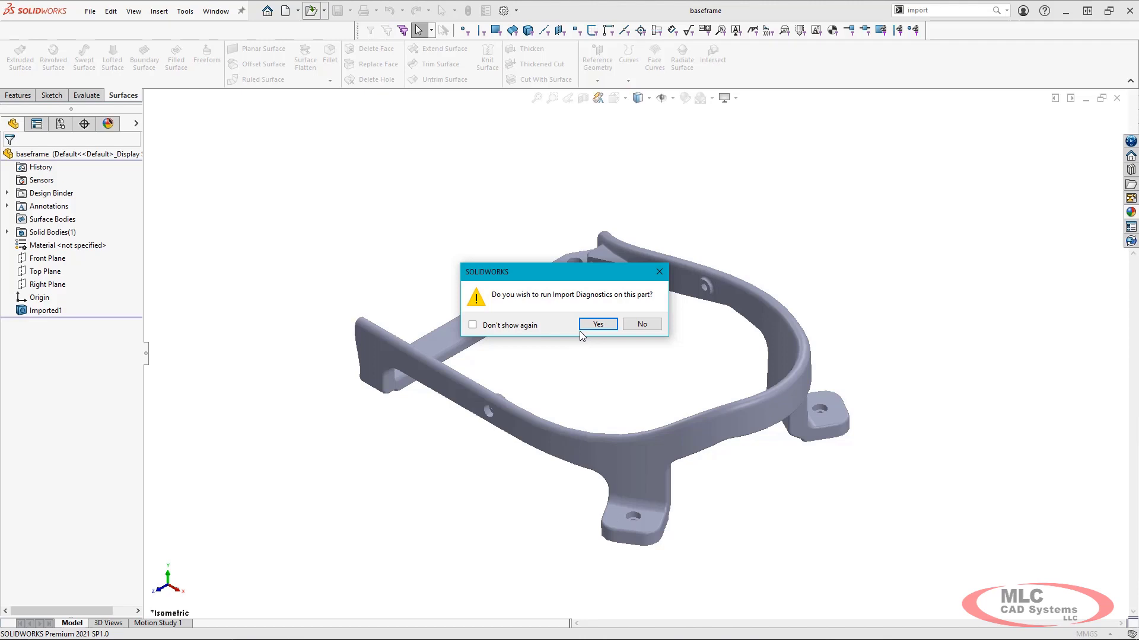
left_click(591, 327)
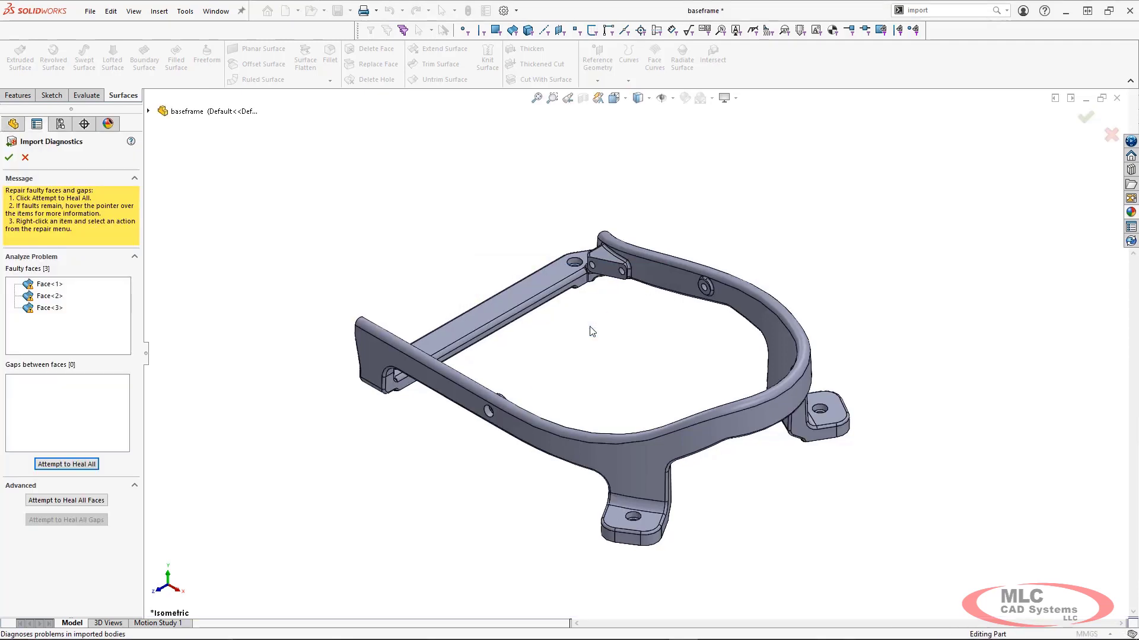
- Examine where each of the listed faulty faces lies on the part, around the bracket corner near the crossbar's hole
left_click(51, 286)
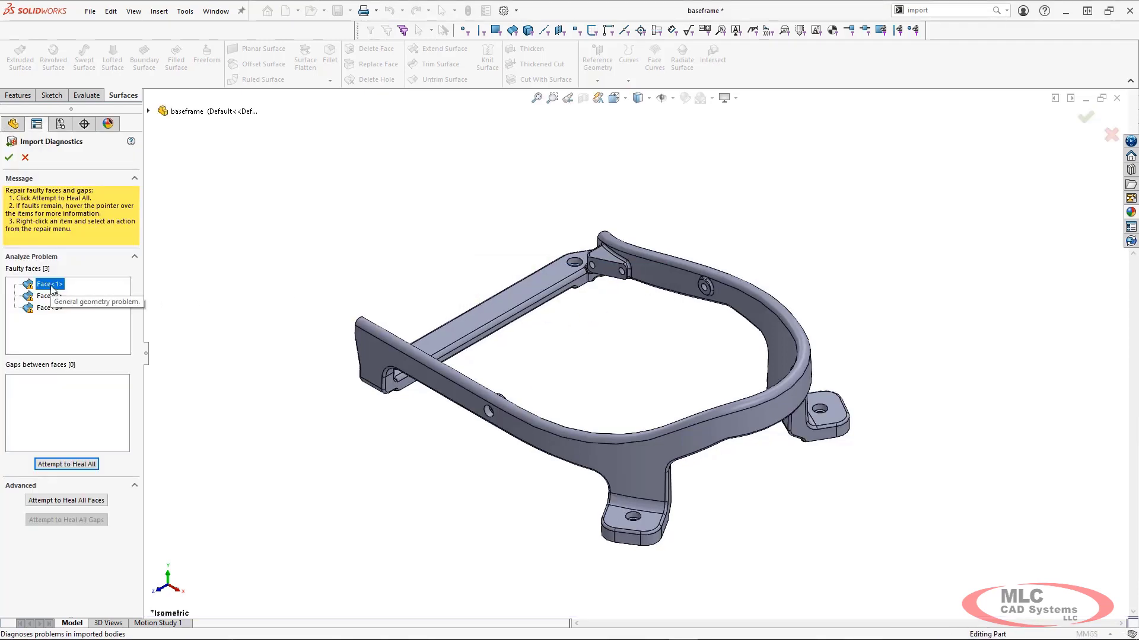
left_click(49, 296)
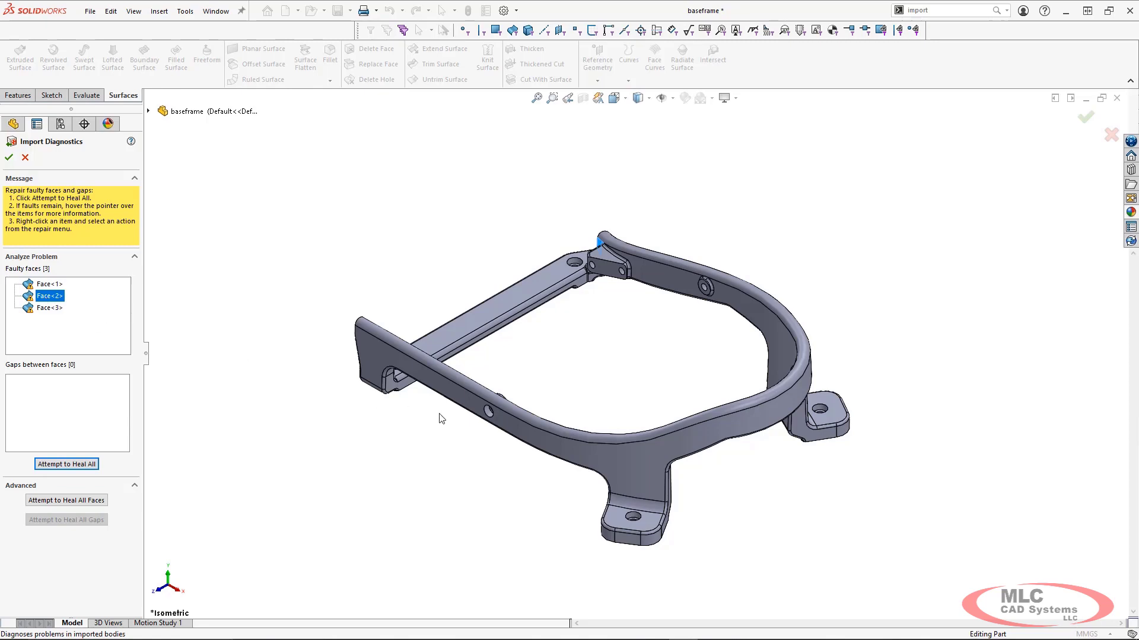
middle_click_drag(441, 418, 642, 457)
scroll(464, 452, "down", 5)
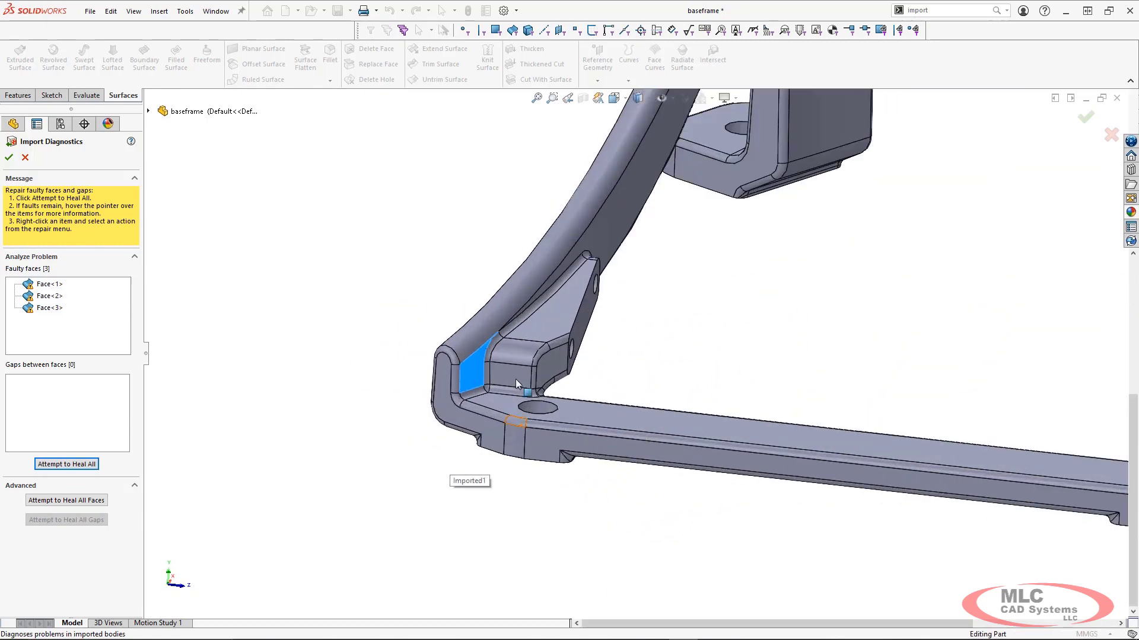
scroll(504, 389, "down", 3)
left_click(40, 286)
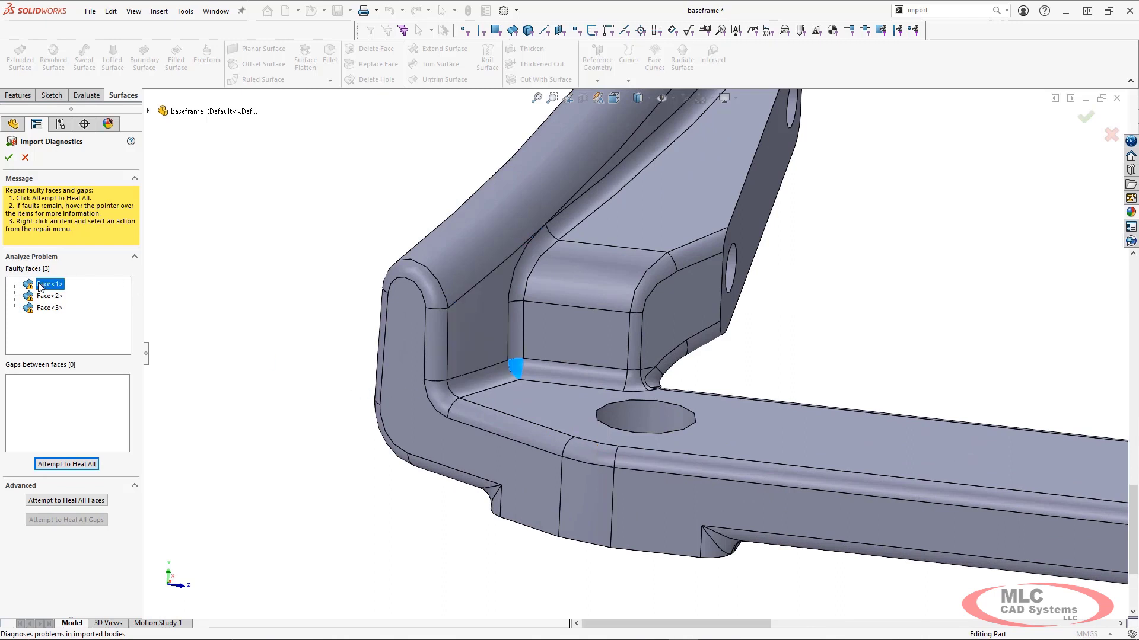
left_click(45, 296)
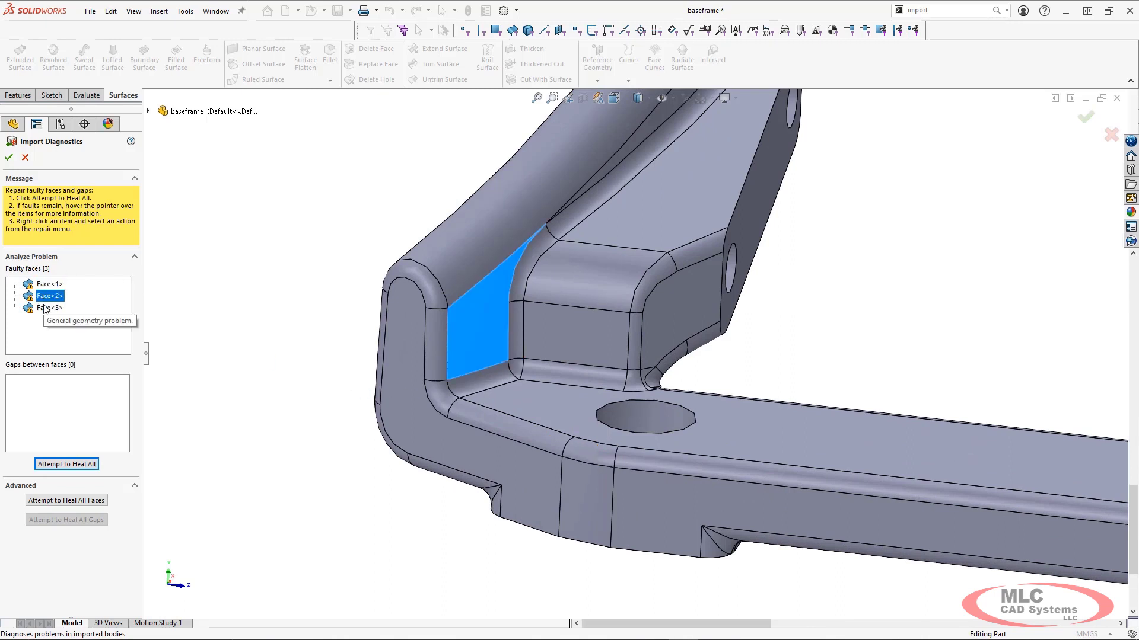
left_click(45, 308)
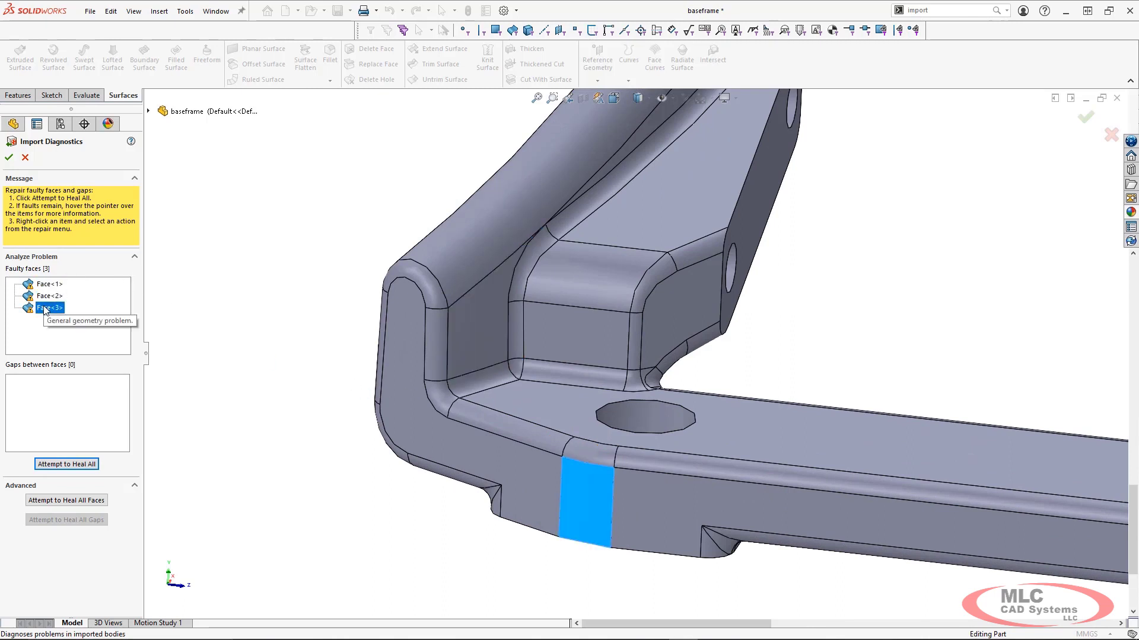
- Attempt to heal all faulty faces and query what is wrong with the remaining faulty face
left_click(76, 503)
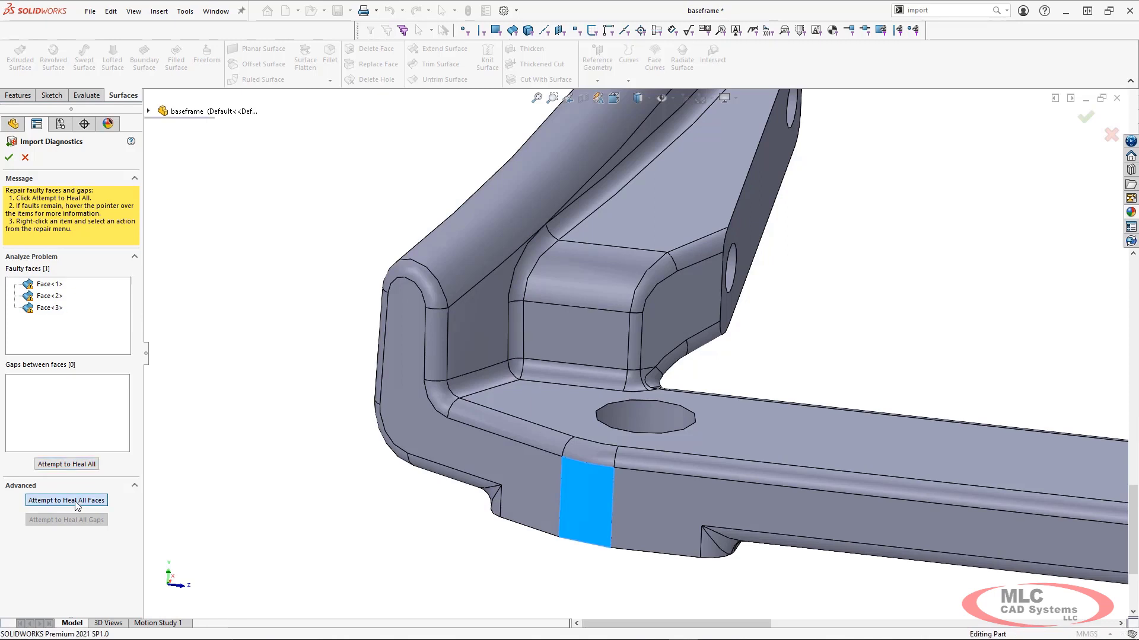
left_click(57, 290)
right_click(52, 287)
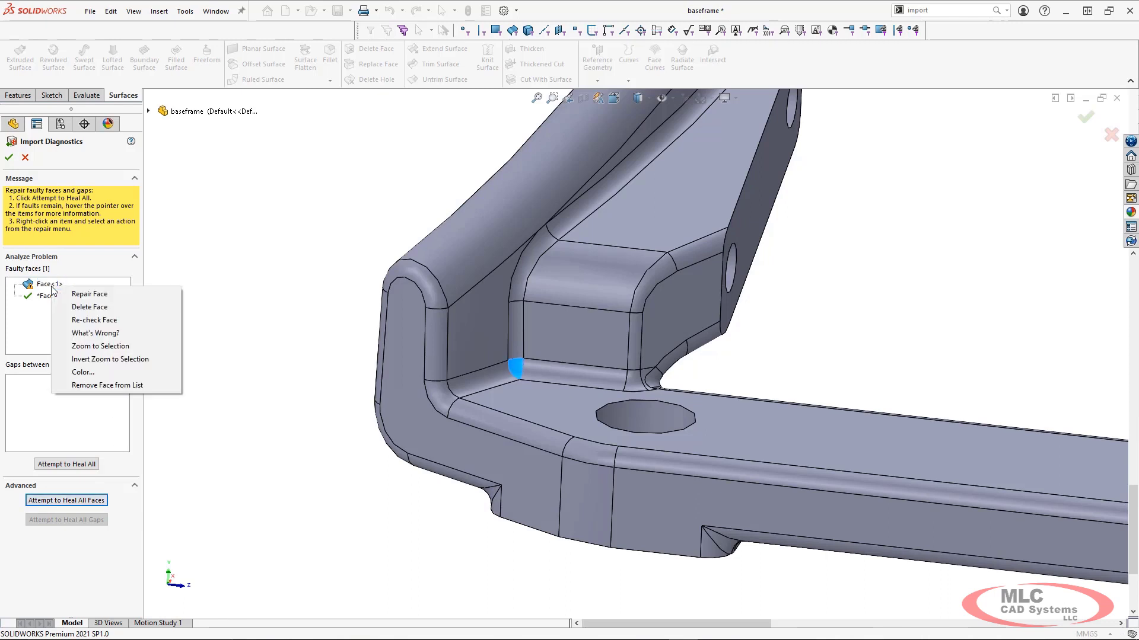
left_click(88, 334)
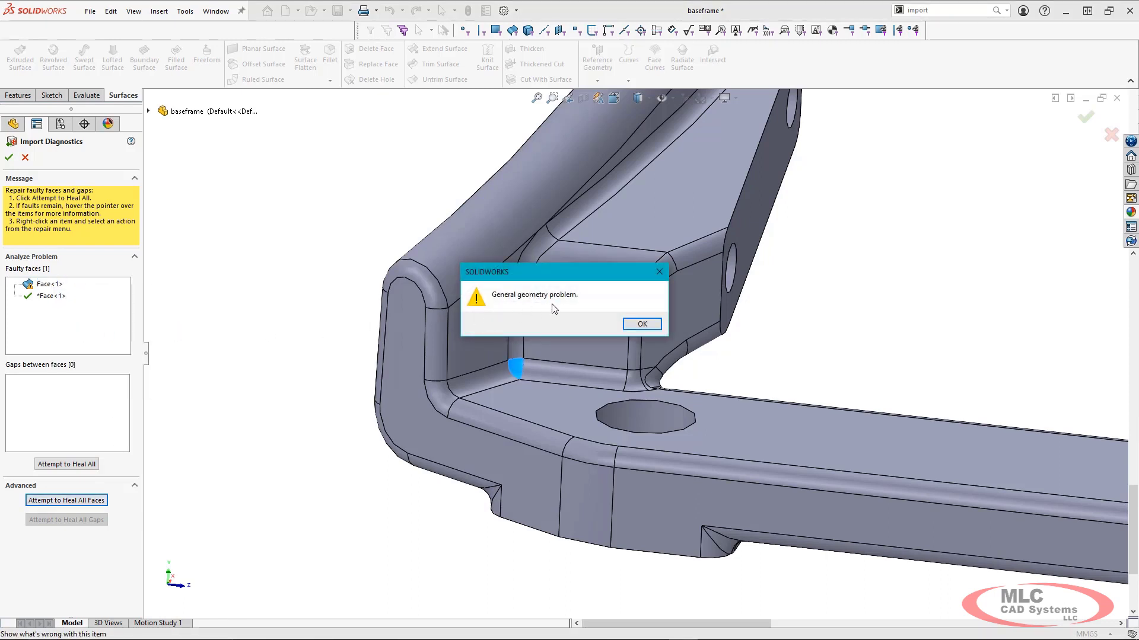
left_click(641, 324)
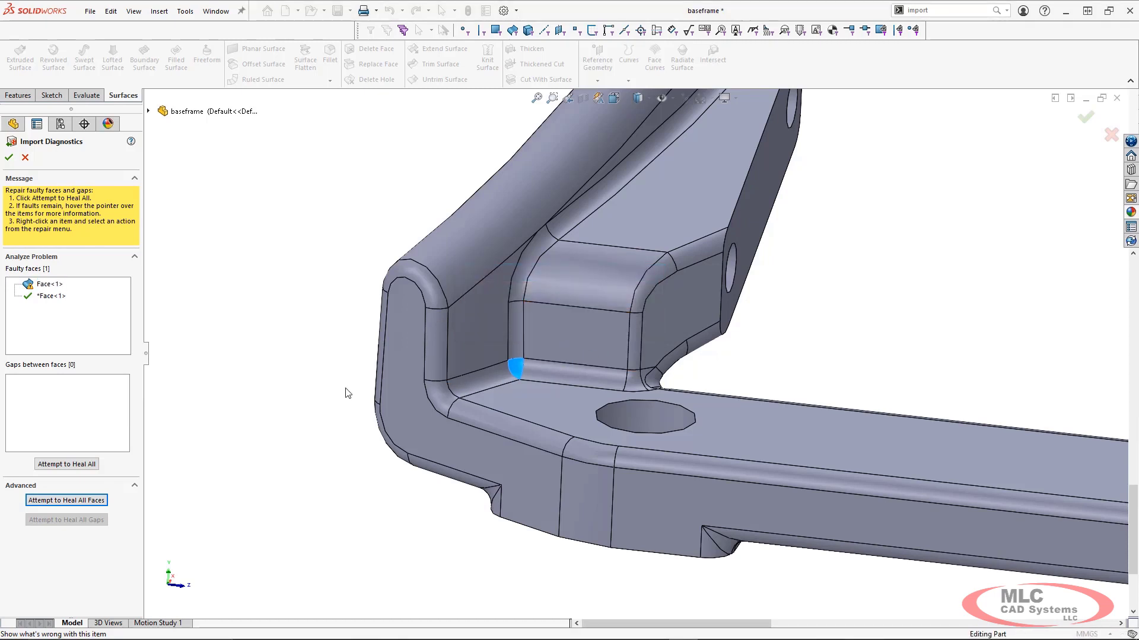
- Accept the import diagnostics without feature recognition and display the model shaded with edges
scroll(546, 380, "down", 3)
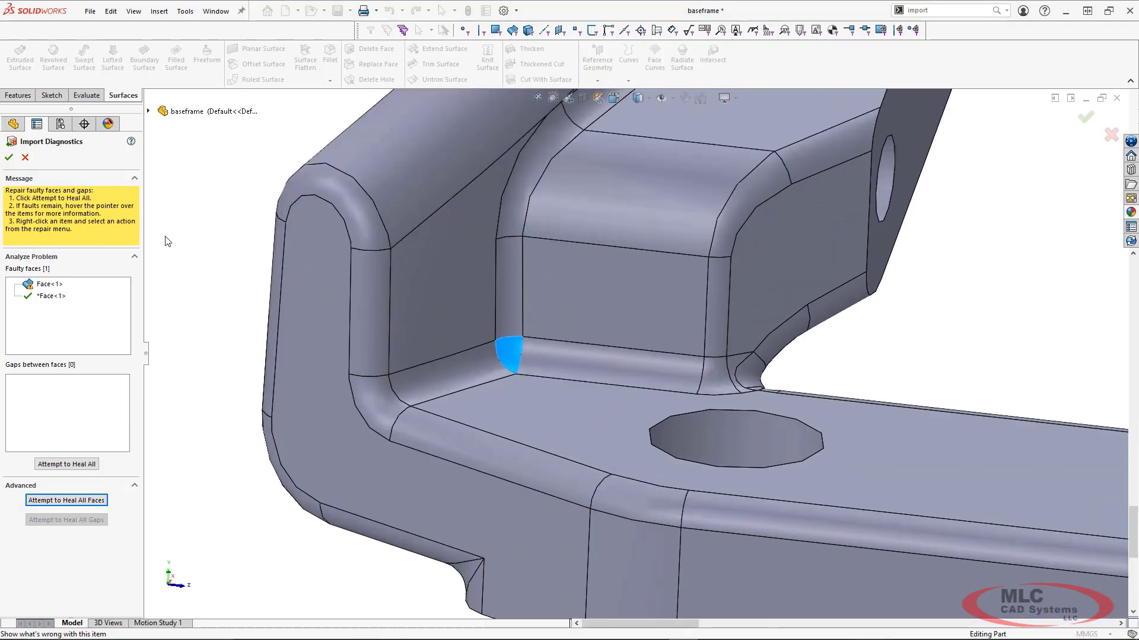
left_click(9, 157)
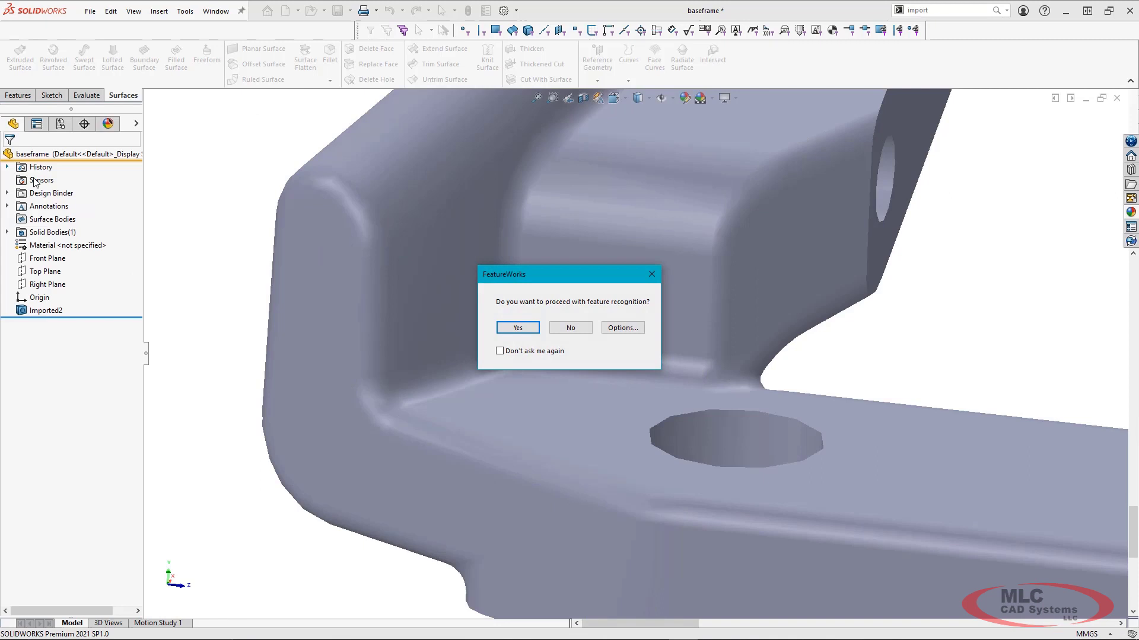
left_click(570, 327)
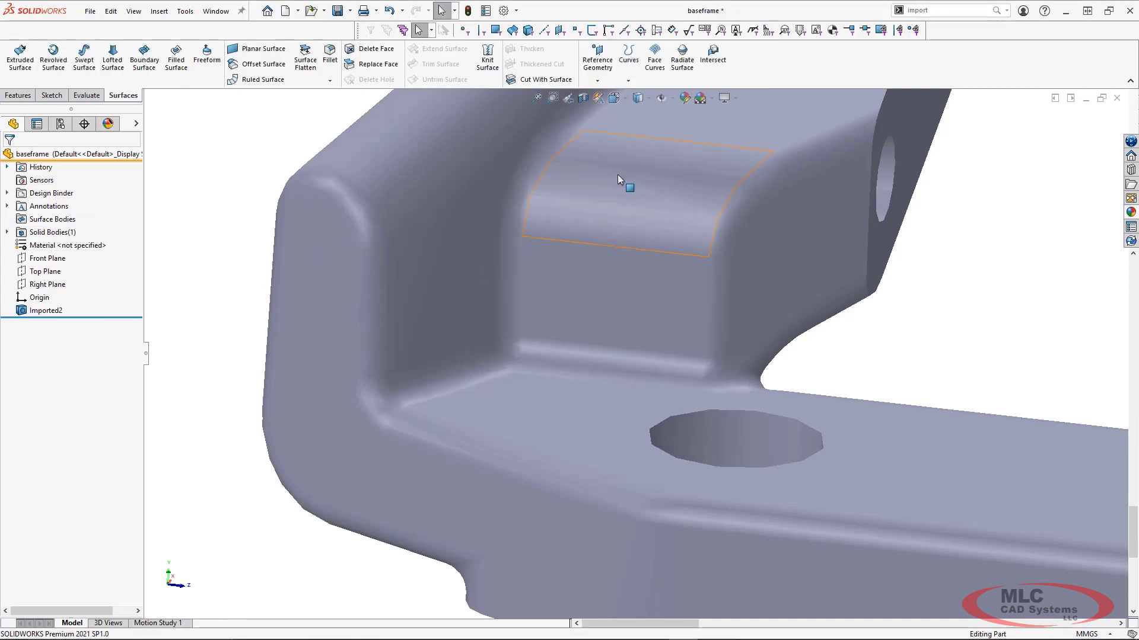
left_click(642, 98)
left_click(640, 113)
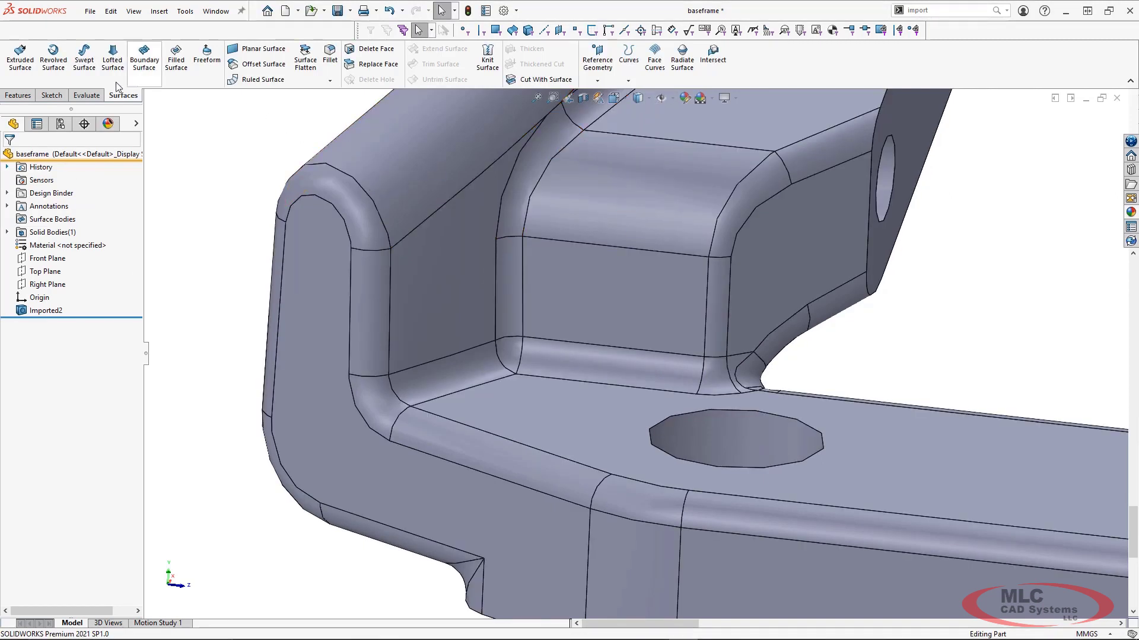
- Examine the surface curvature around the faulty corner blend face, turning the curvature display off when done
left_click(87, 96)
left_click(447, 80)
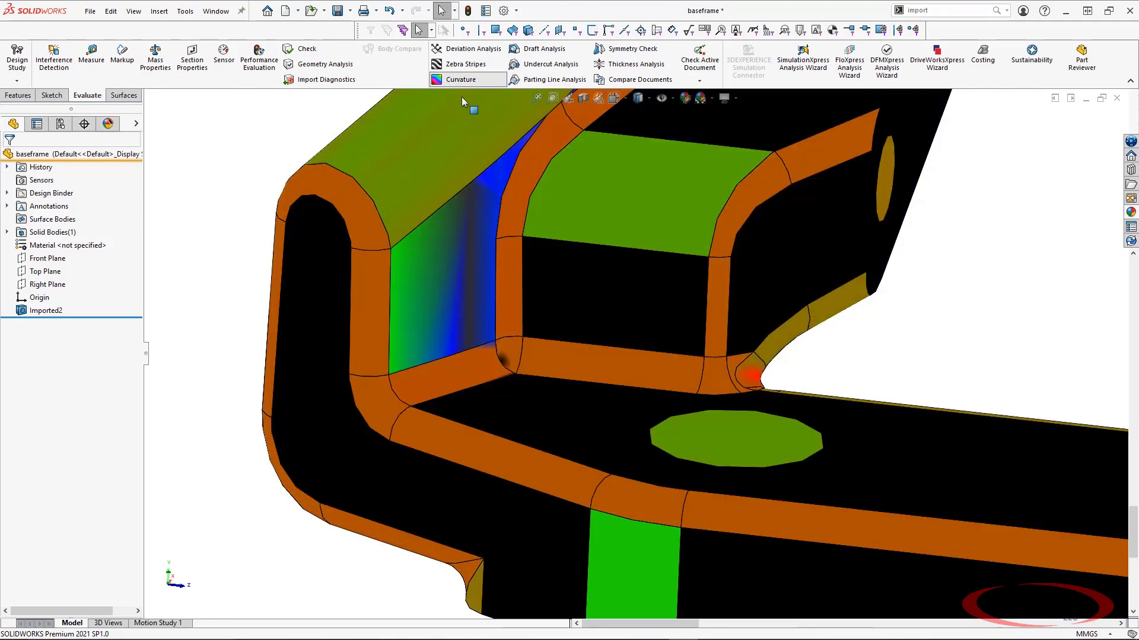
scroll(514, 358, "down", 5)
scroll(567, 364, "down", 5)
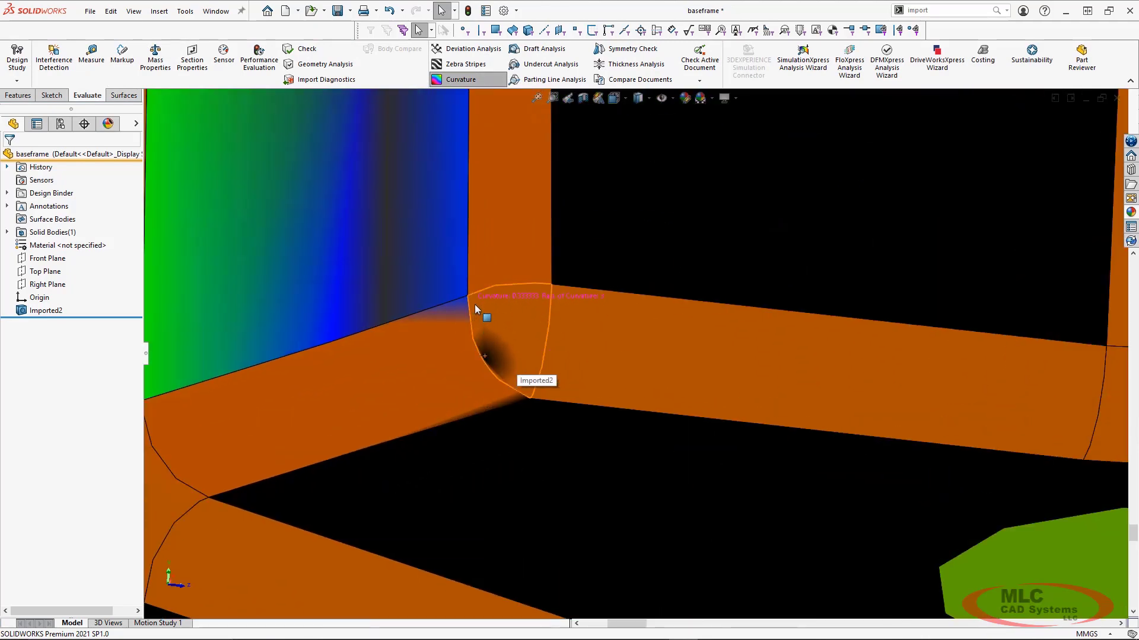
middle_click_drag(517, 369, 498, 363)
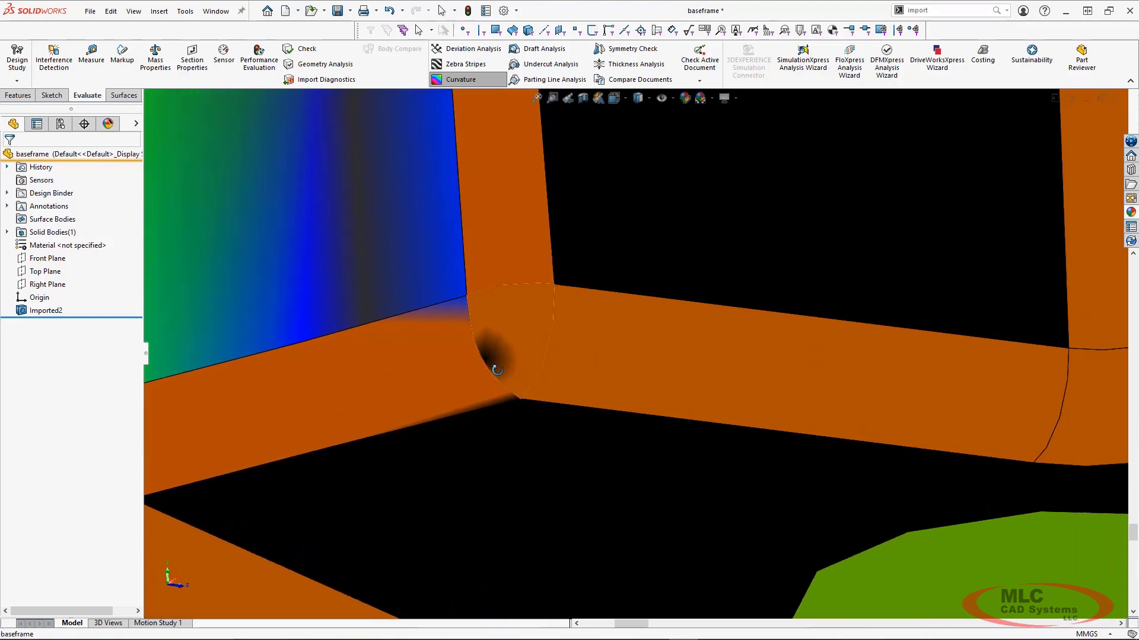
left_click(454, 81)
- Delete the faulty corner blend face where the fillets meet, using the plain Delete option
scroll(558, 315, "up", 5)
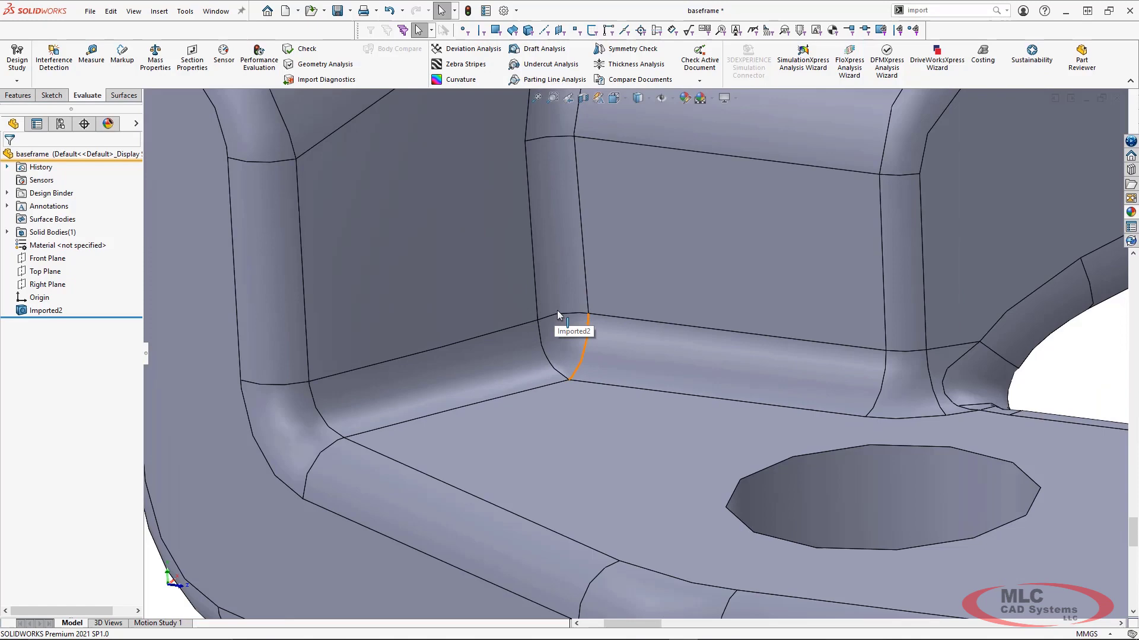
scroll(557, 314, "up", 2)
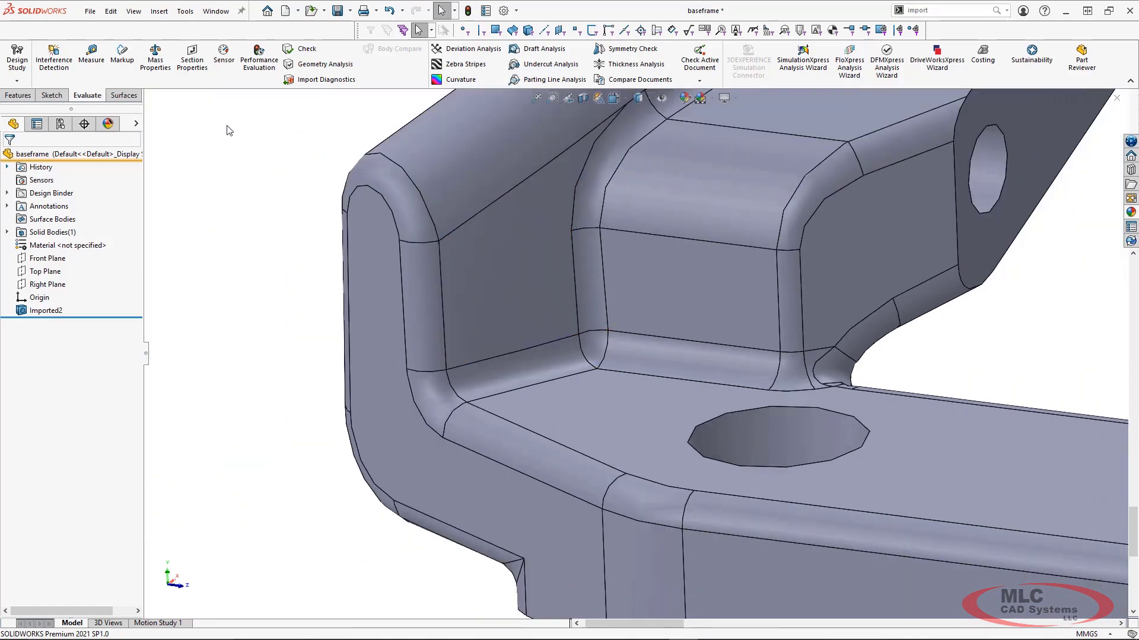
left_click(124, 96)
left_click(369, 50)
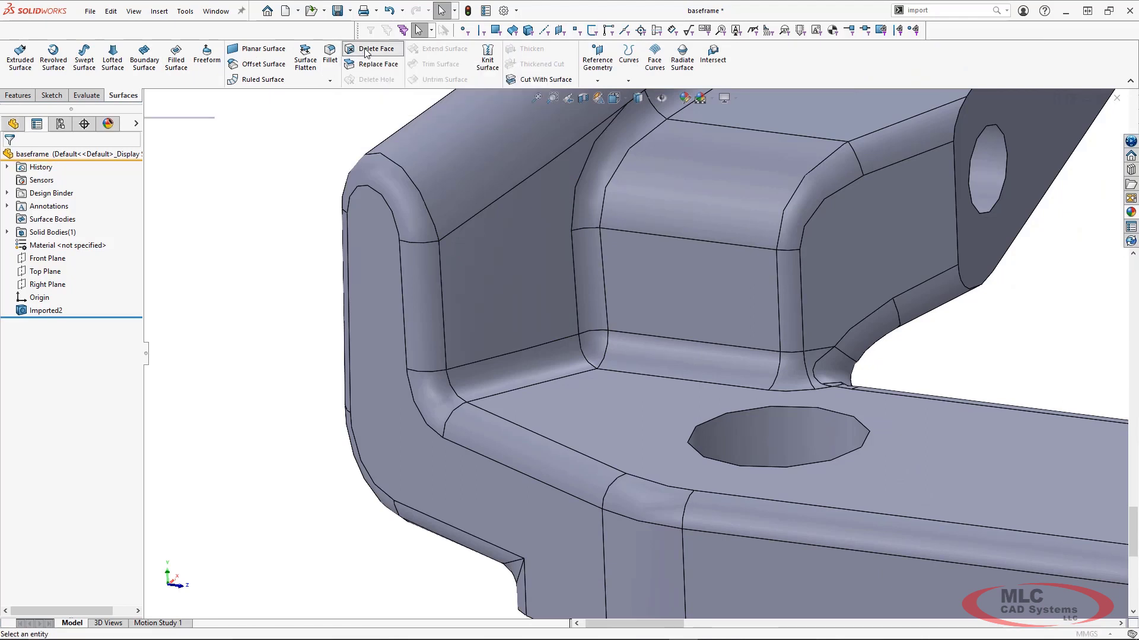
left_click(596, 342)
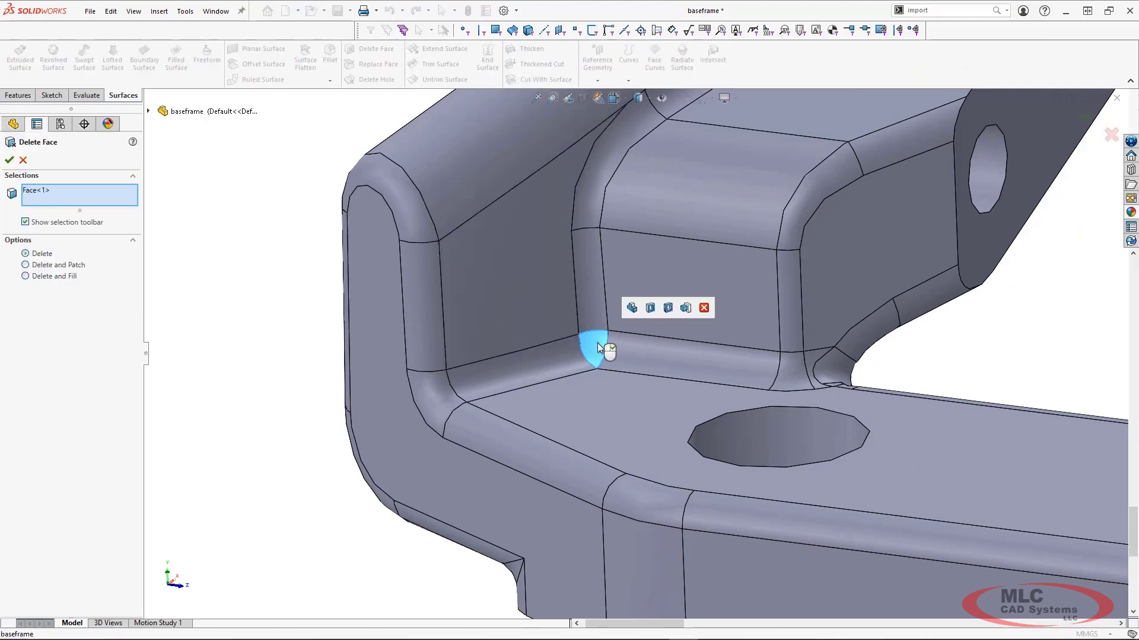
left_click(9, 160)
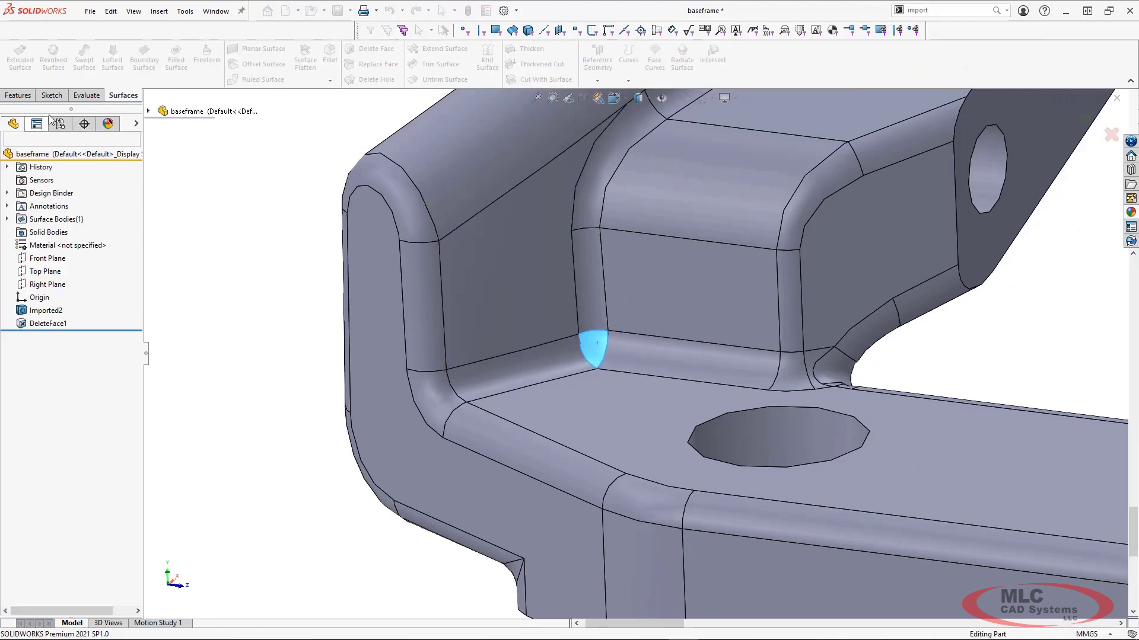
- Start a lofted surface over the open corner hole, using its two curved side edges as the profiles
left_click(112, 59)
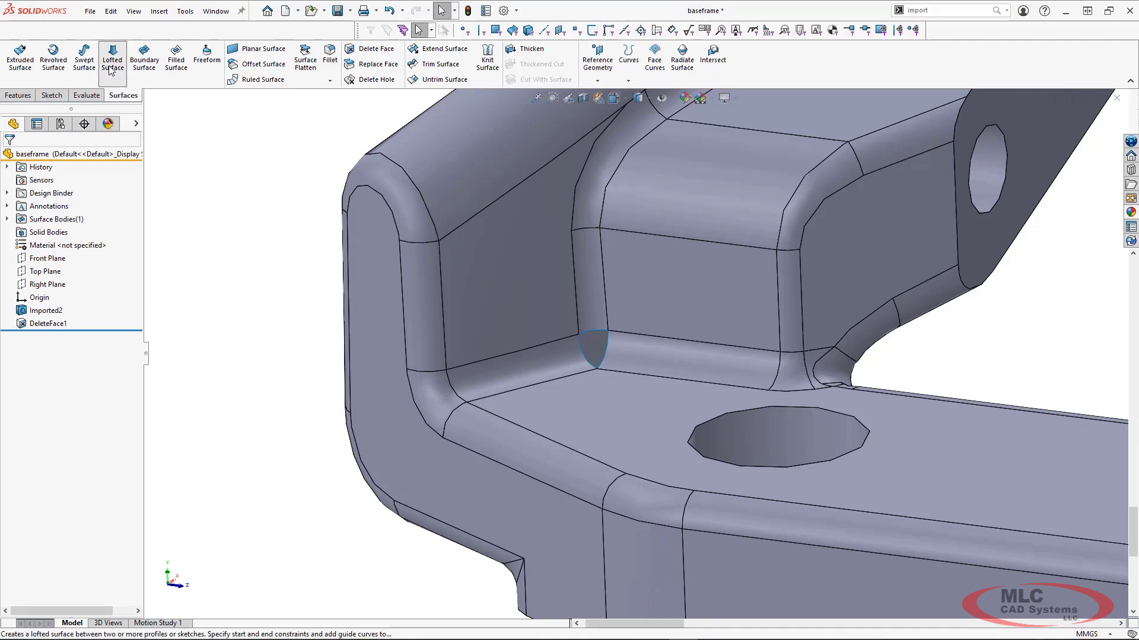
scroll(592, 351, "down", 5)
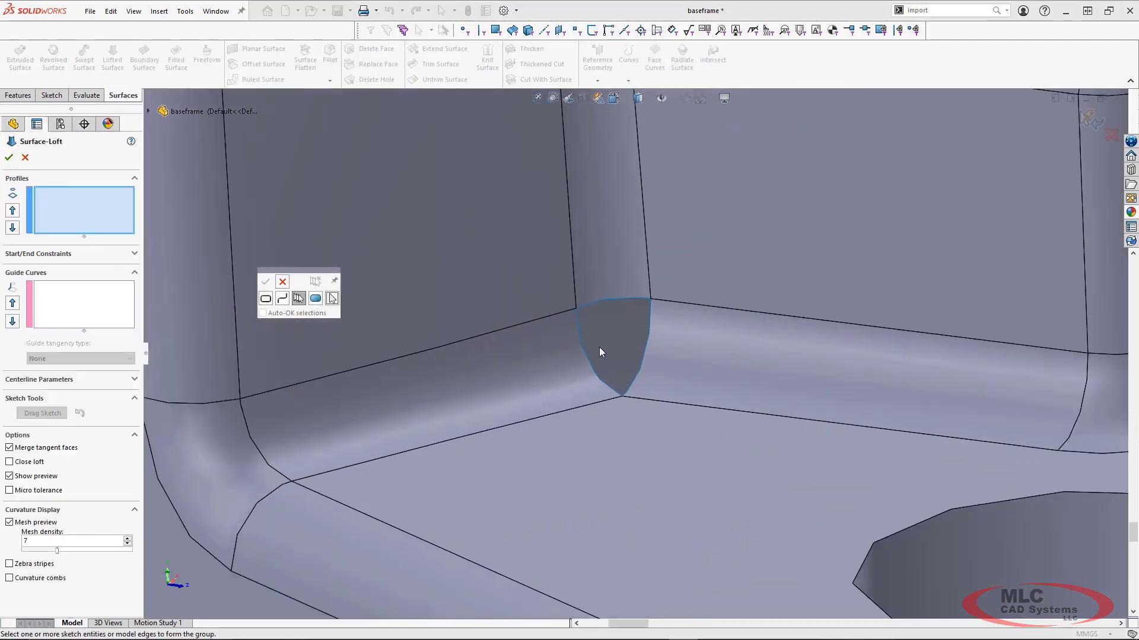
right_click(571, 340)
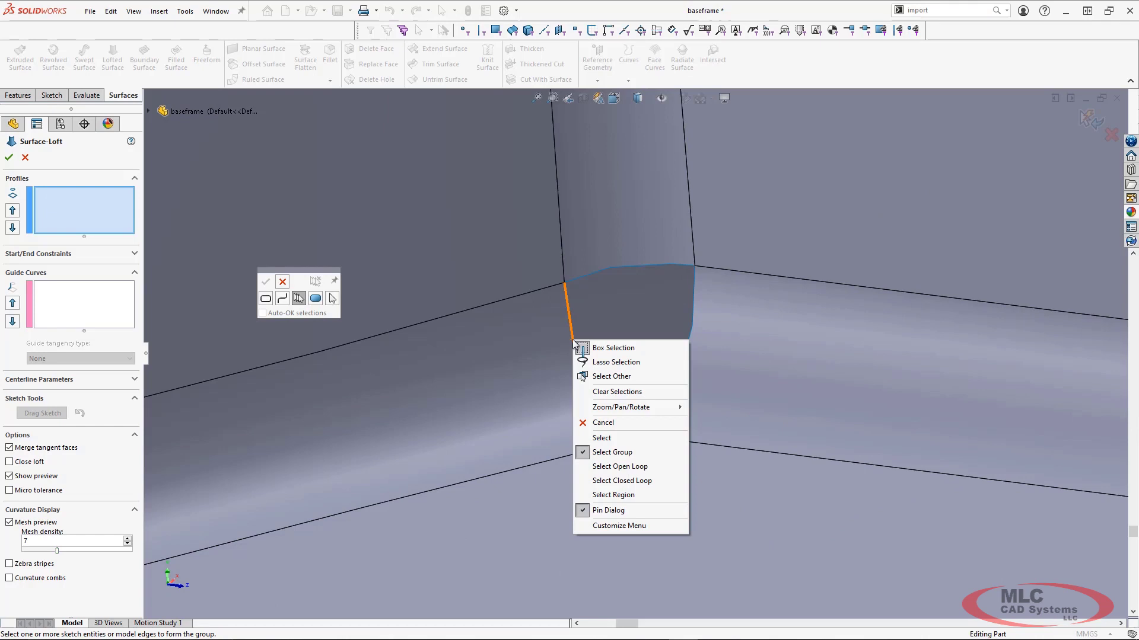
key("Escape")
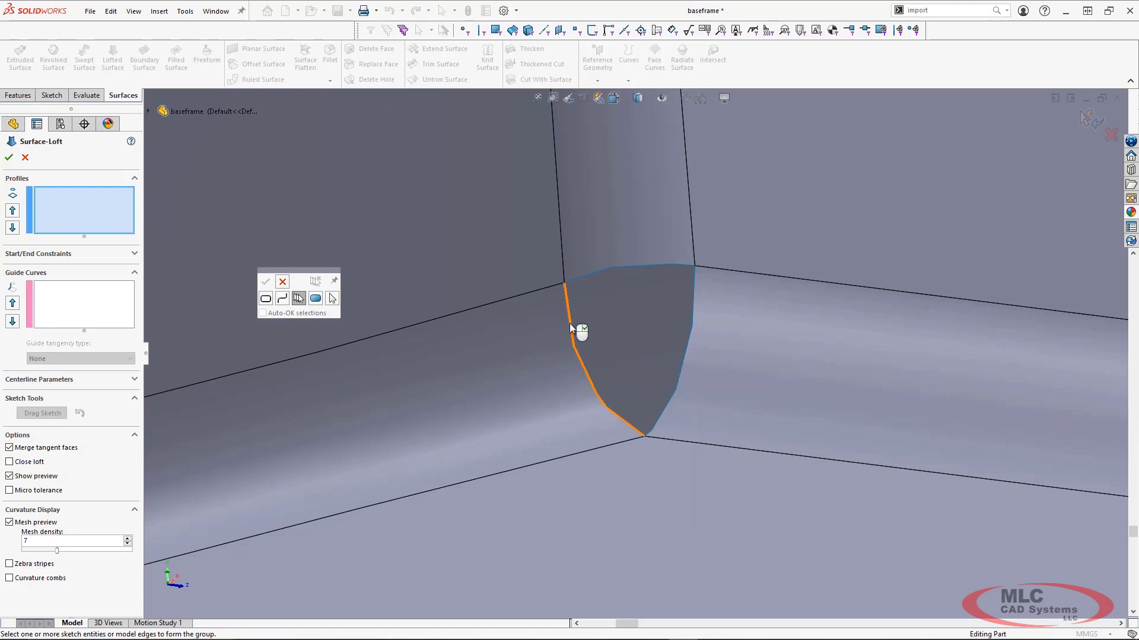
left_click(569, 322)
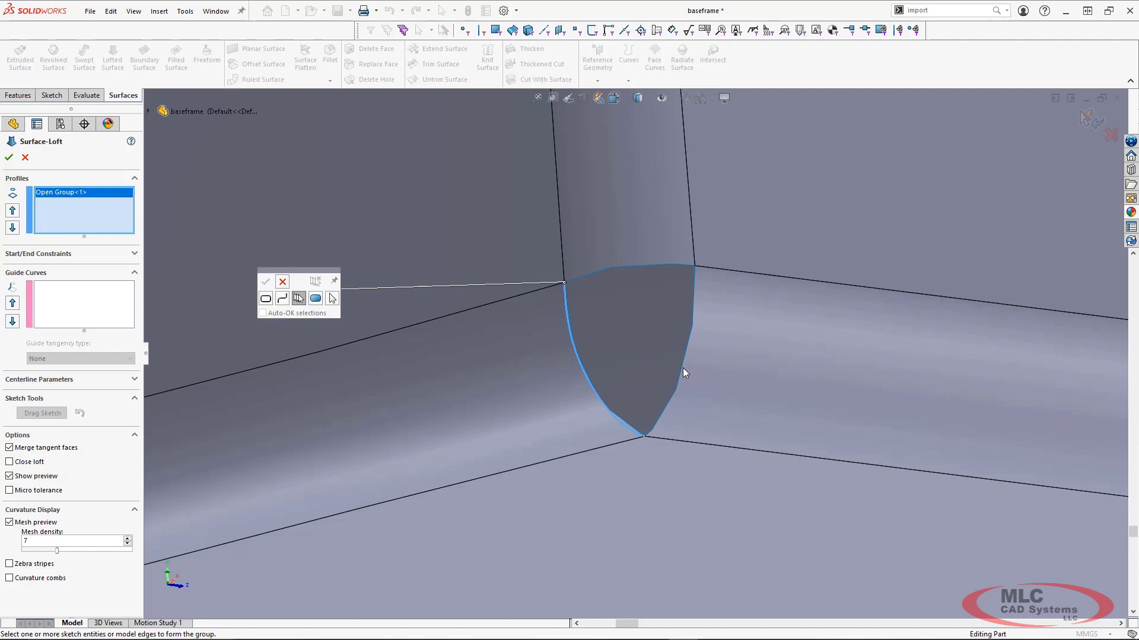
middle_click_drag(681, 371, 683, 375)
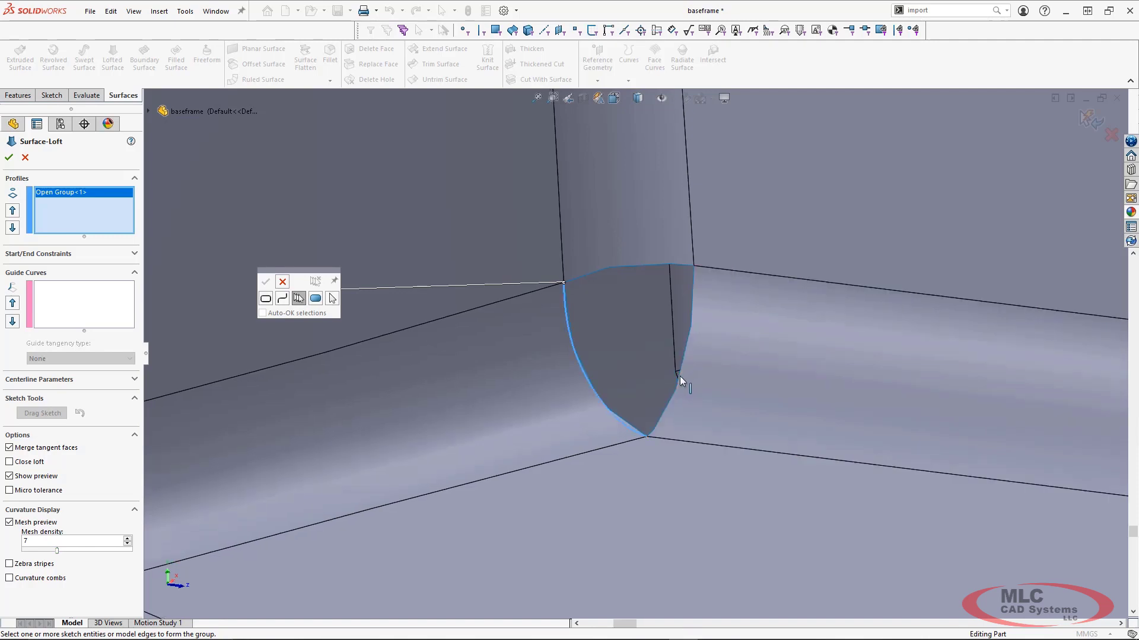
left_click(680, 376)
right_click(682, 380)
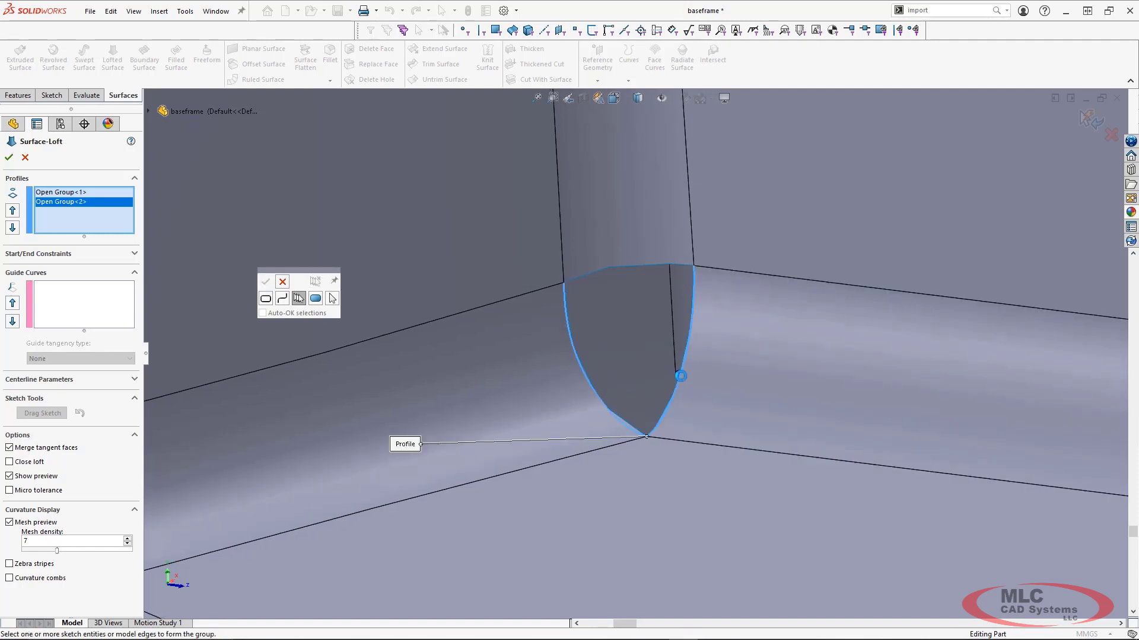
- Add the upper edge of the corner hole as the loft's guide curve and inspect the mesh preview
left_click(588, 272)
right_click(589, 272)
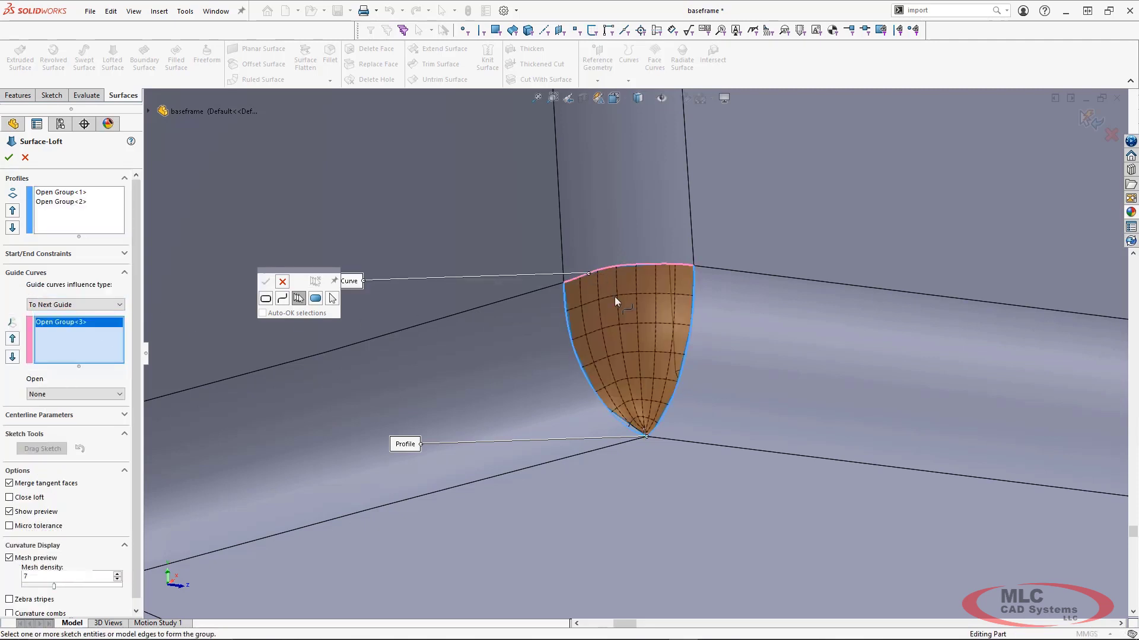
middle_click_drag(615, 296, 582, 314)
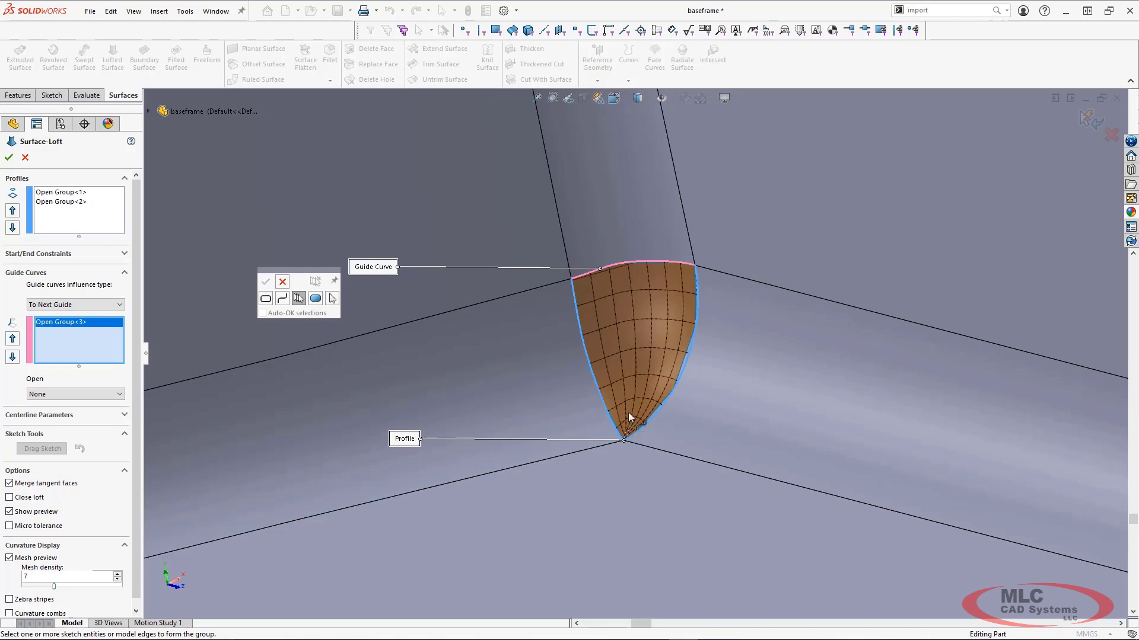
- Inspect the loft preview where its side edges converge at the lower tip of the corner hole, and abandon the loft
left_click(553, 98)
left_click_drag(586, 375, 670, 476)
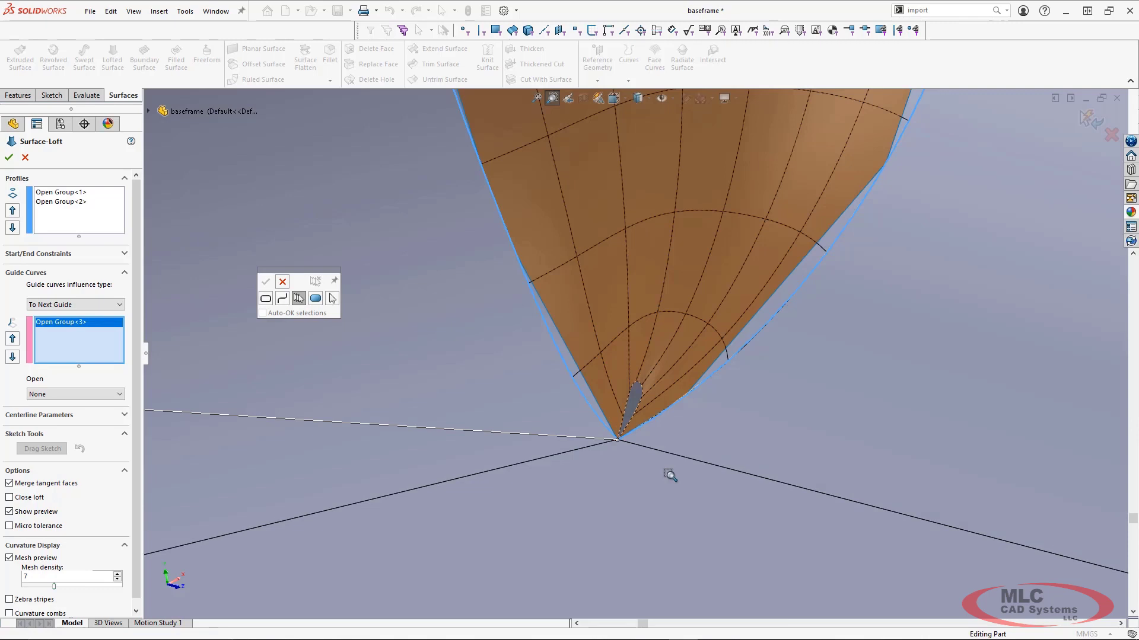
key("Escape")
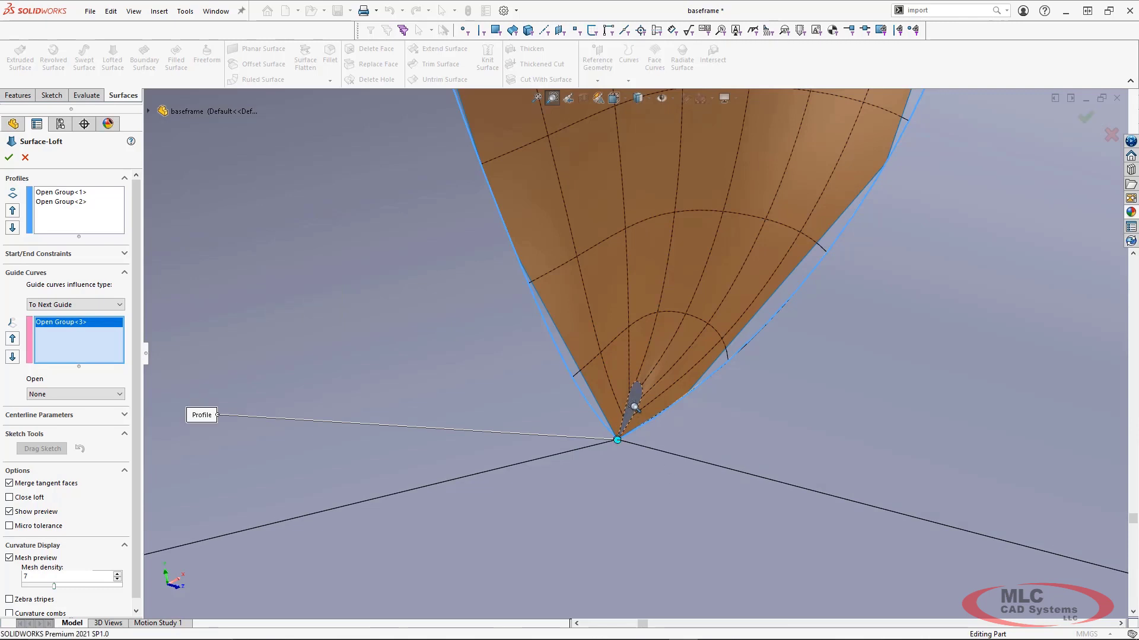
scroll(635, 401, "up", 2)
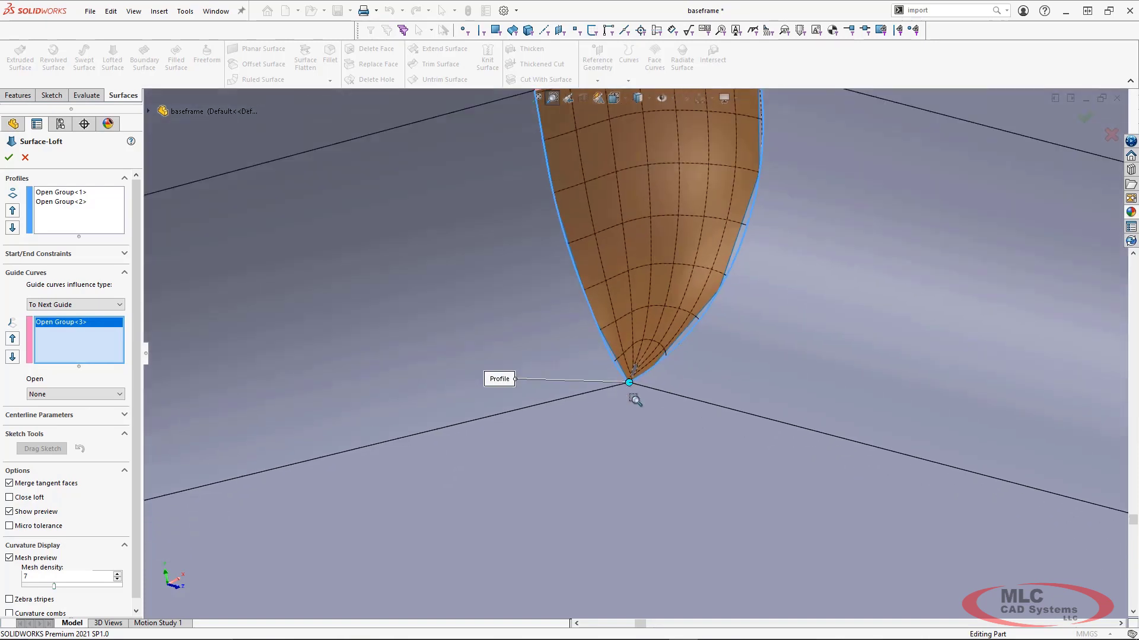
scroll(658, 310, "up", 2)
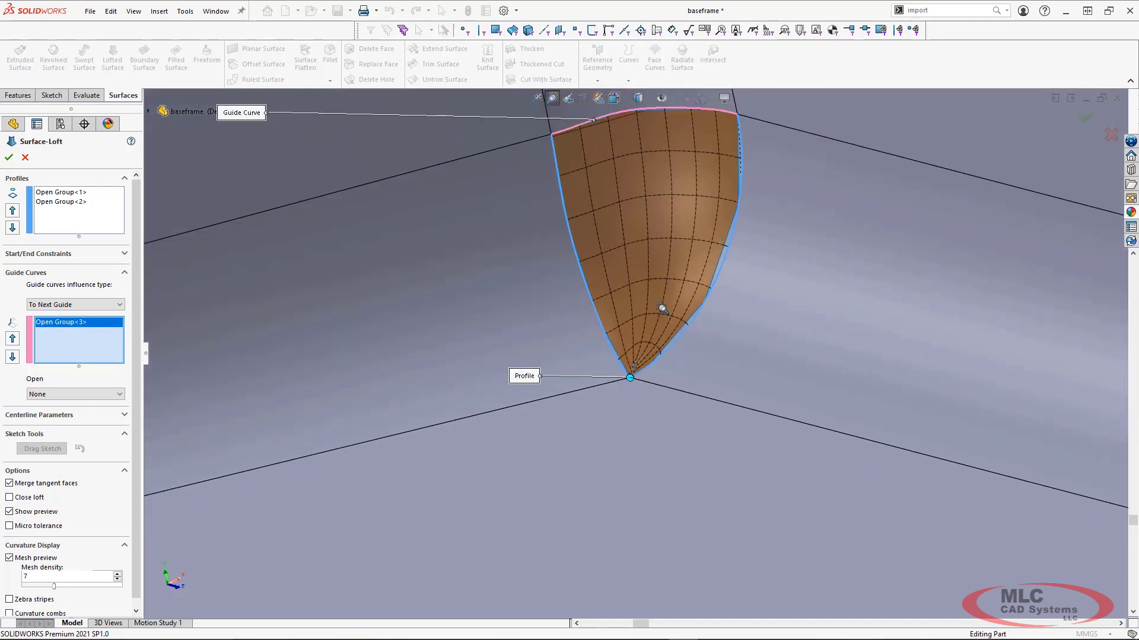
left_click(25, 158)
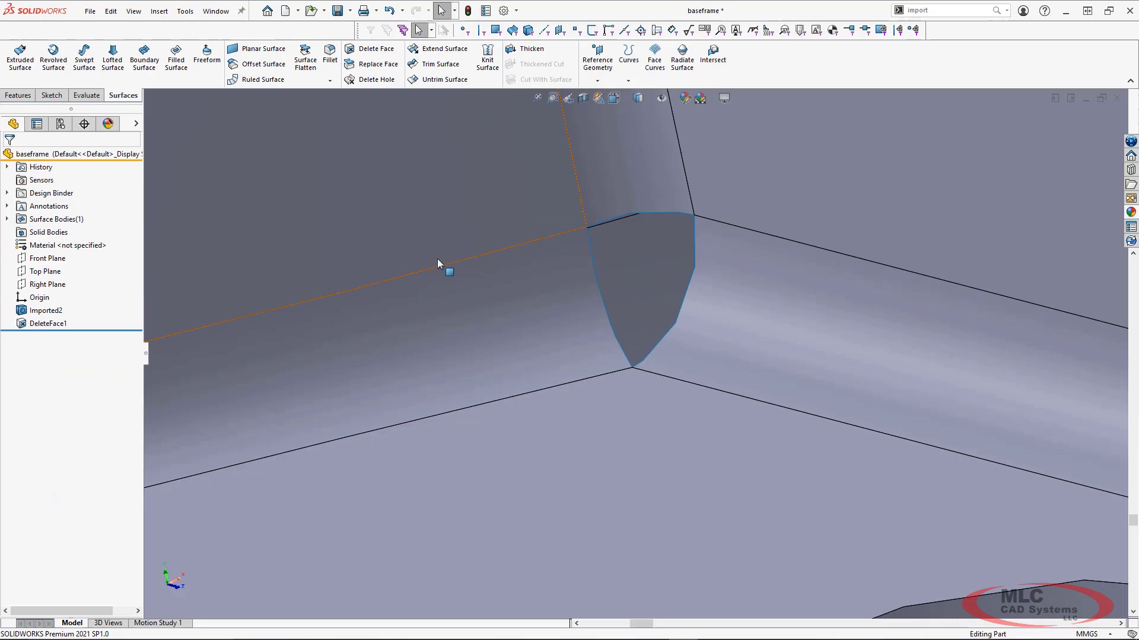
- Delete the DeleteFace1 feature to restore the original corner blend face
right_click(47, 323)
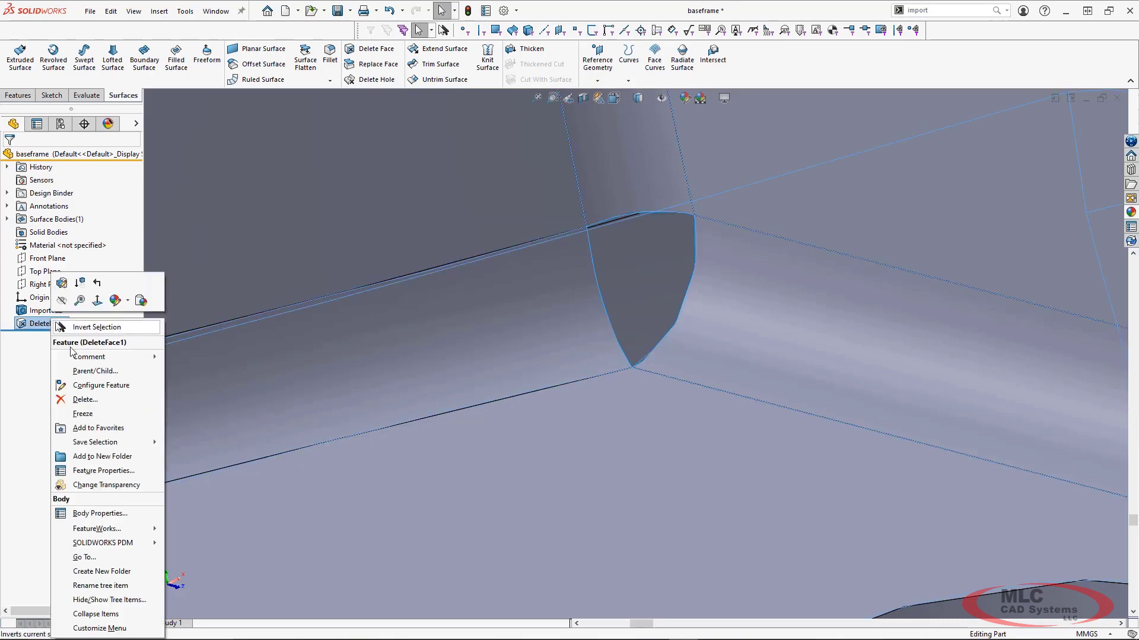
left_click(91, 402)
left_click(683, 340)
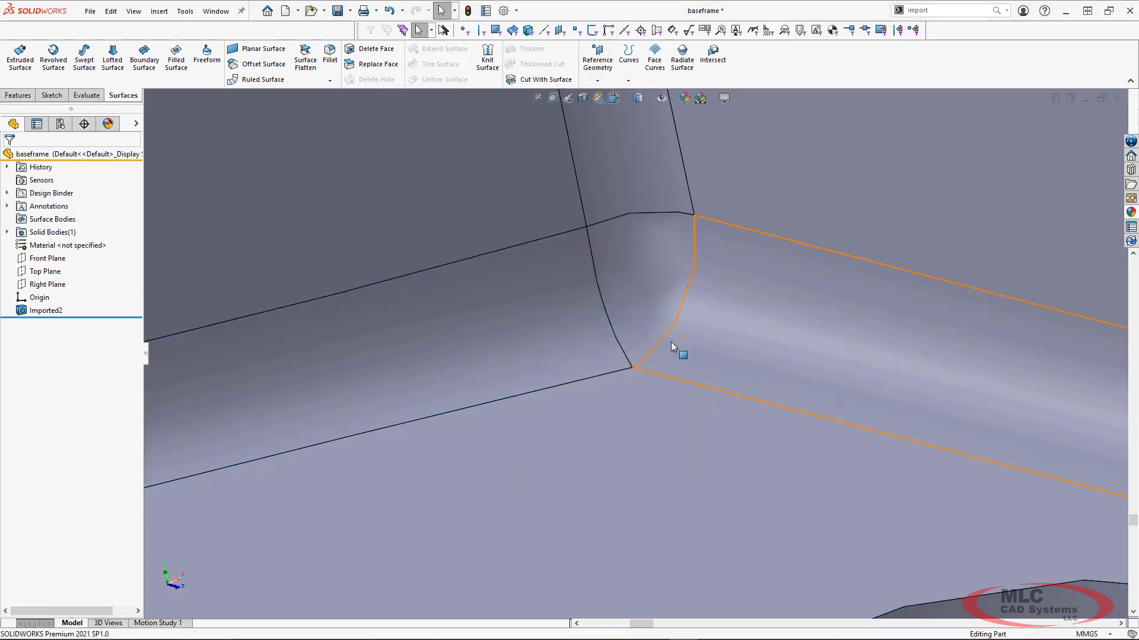
- Copy the floor face and the two wall faces around the corner as surfaces, using Offset Surface with a 0 mm distance
scroll(669, 341, "up", 5)
middle_click_drag(667, 340, 688, 321)
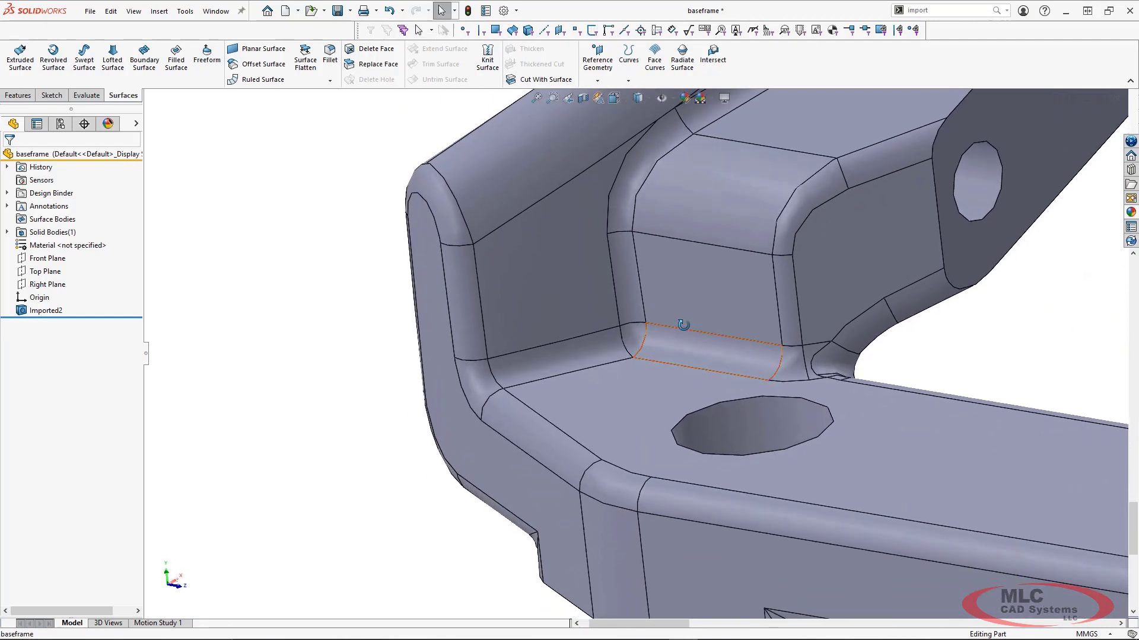
left_click(265, 65)
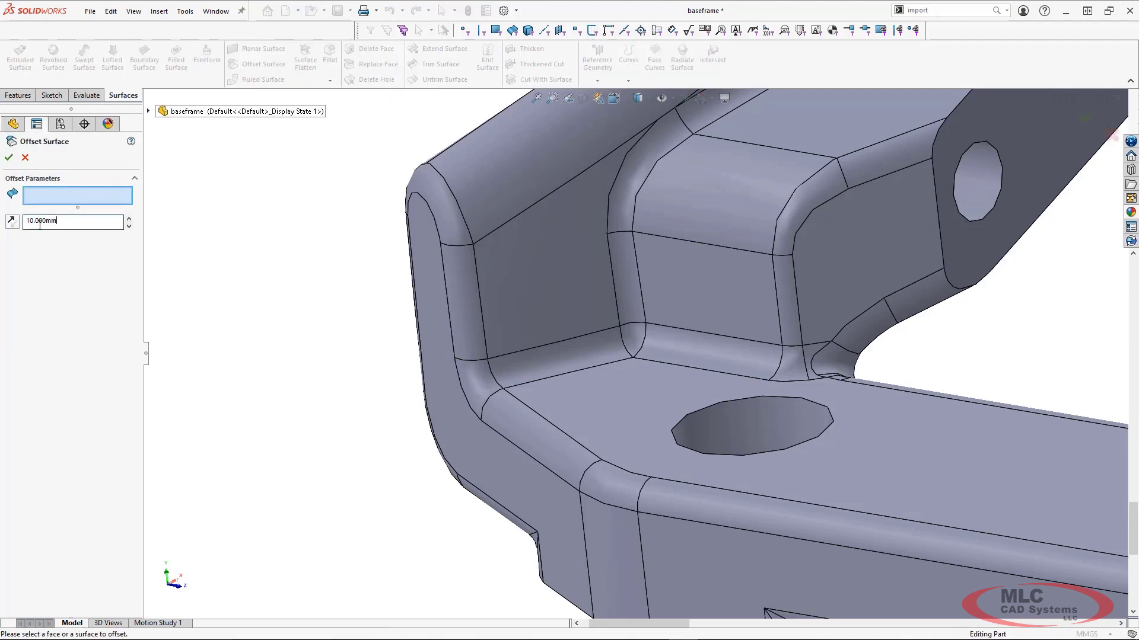
type("0")
left_click(69, 194)
left_click(546, 285)
left_click(598, 391)
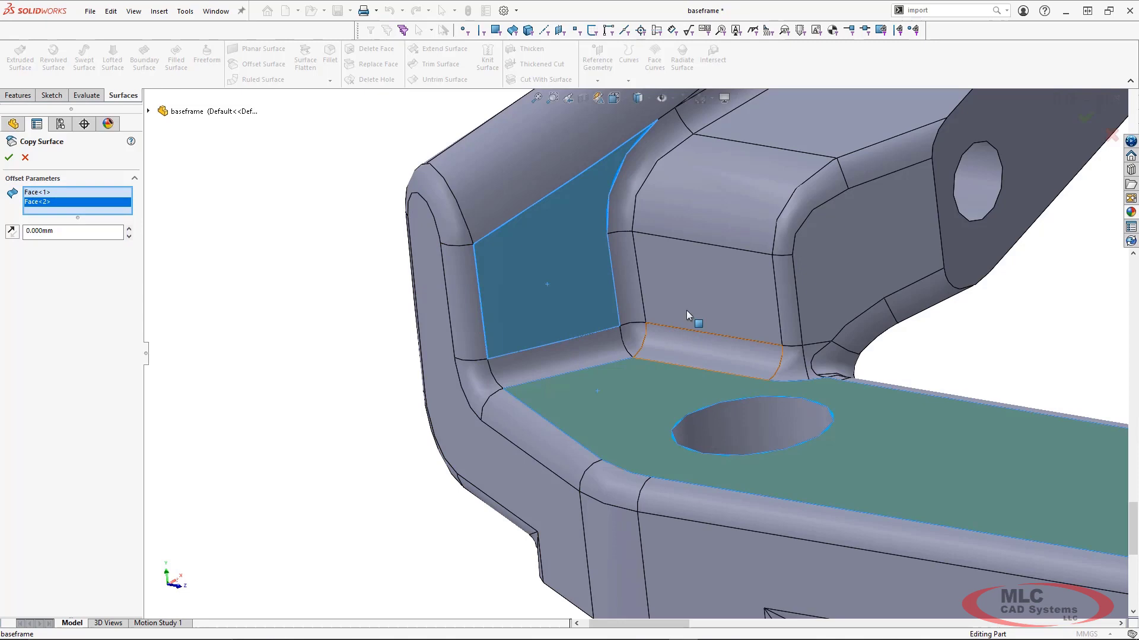
left_click(698, 299)
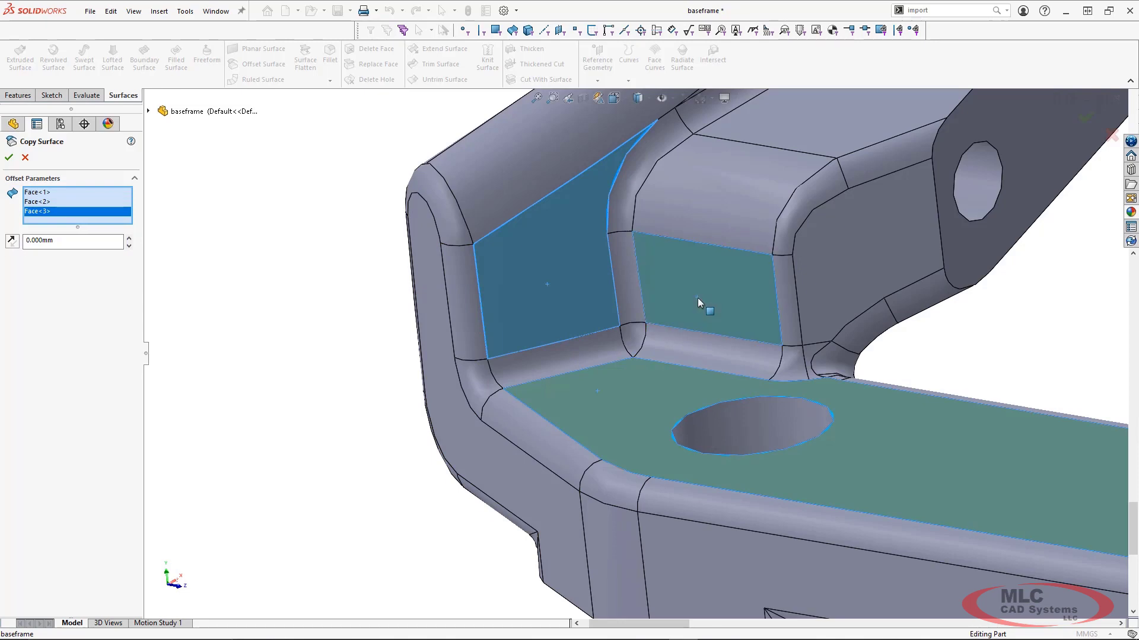
left_click(8, 157)
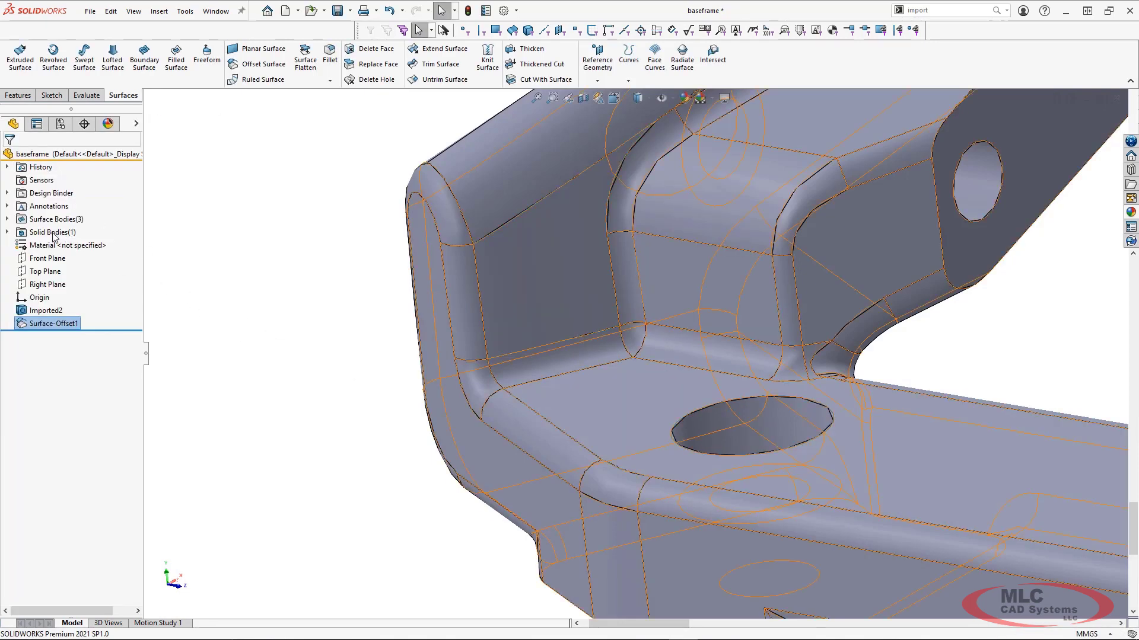
- Isolate the three copied surface bodies so the solid body is hidden
left_click(7, 219)
left_click(65, 232)
left_click(66, 259, "shift")
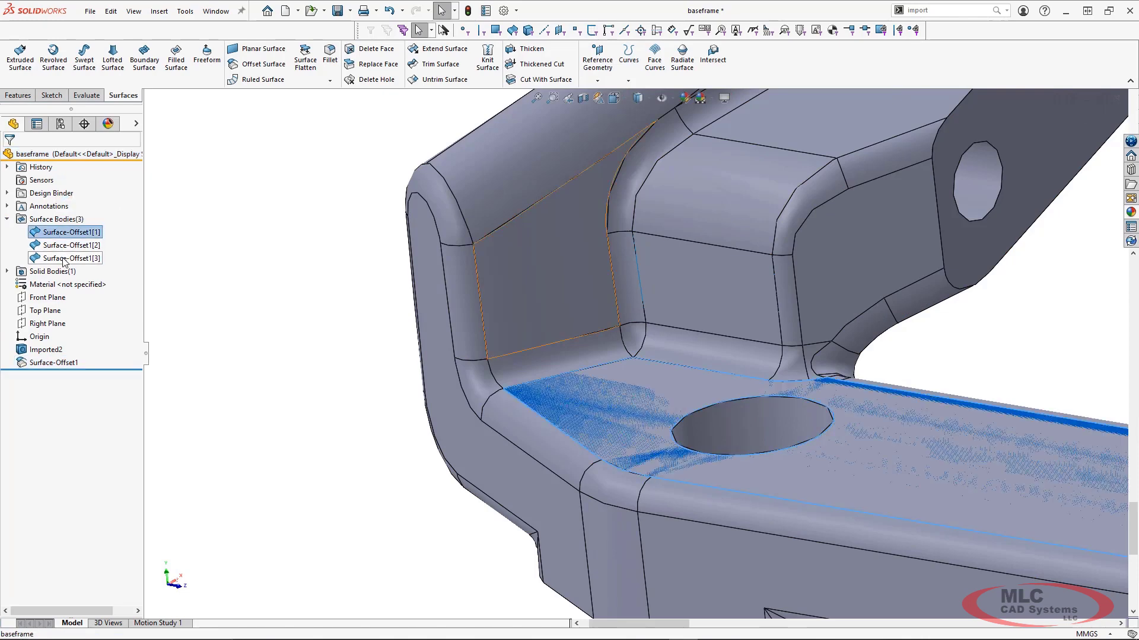
right_click(66, 261)
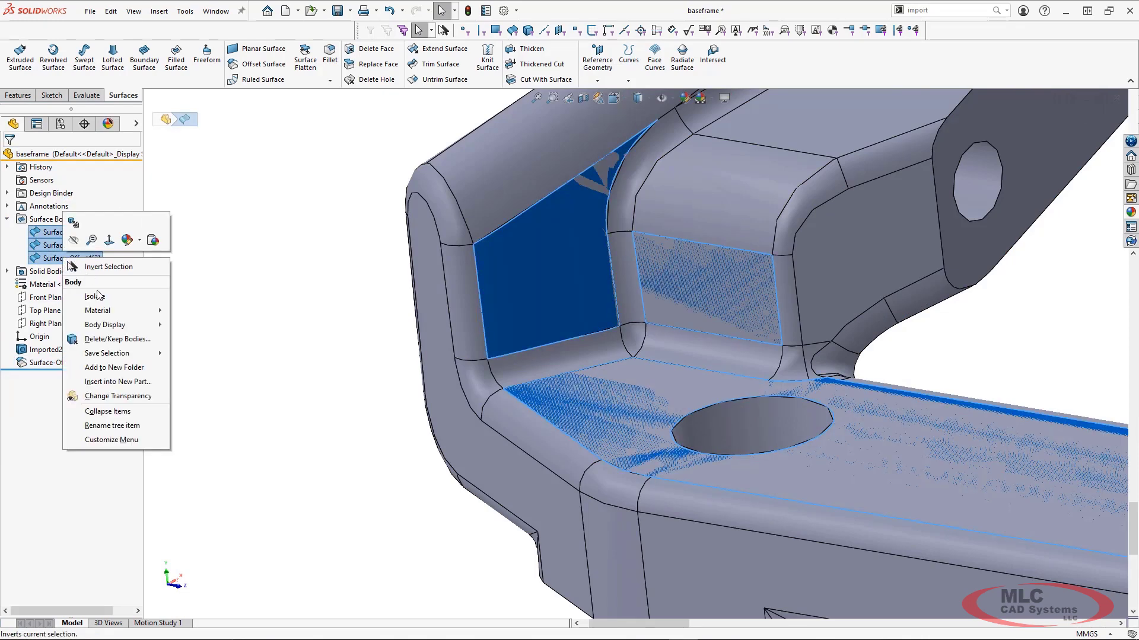
left_click(94, 296)
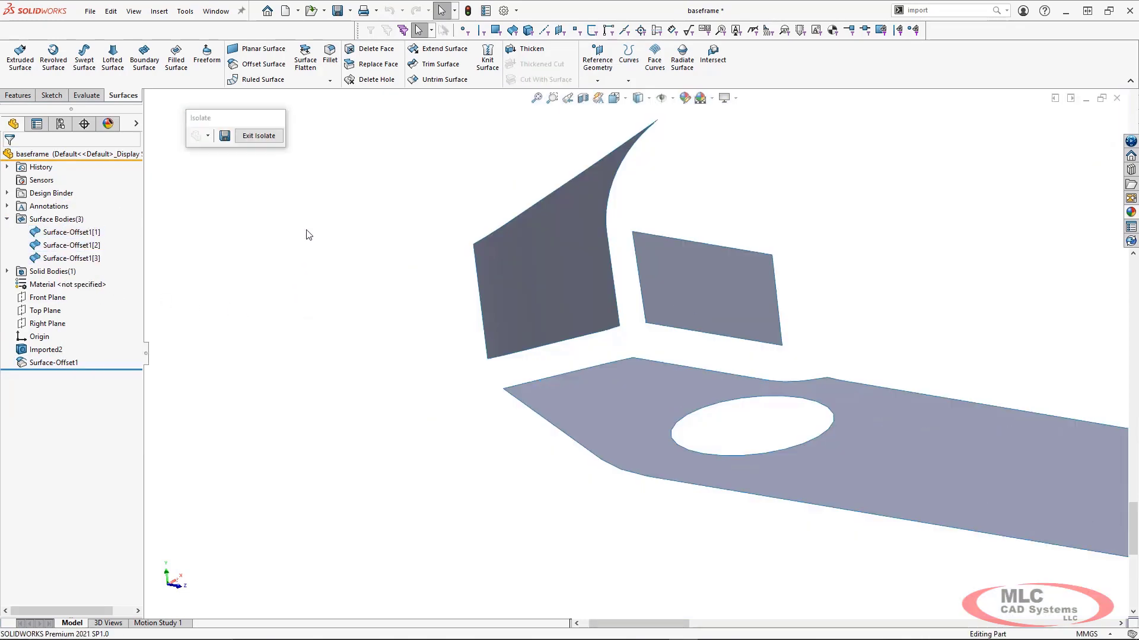
- Extend the larger wall surface by 5 mm from its lower edge and its vertical edge facing the smaller wall
left_click(440, 52)
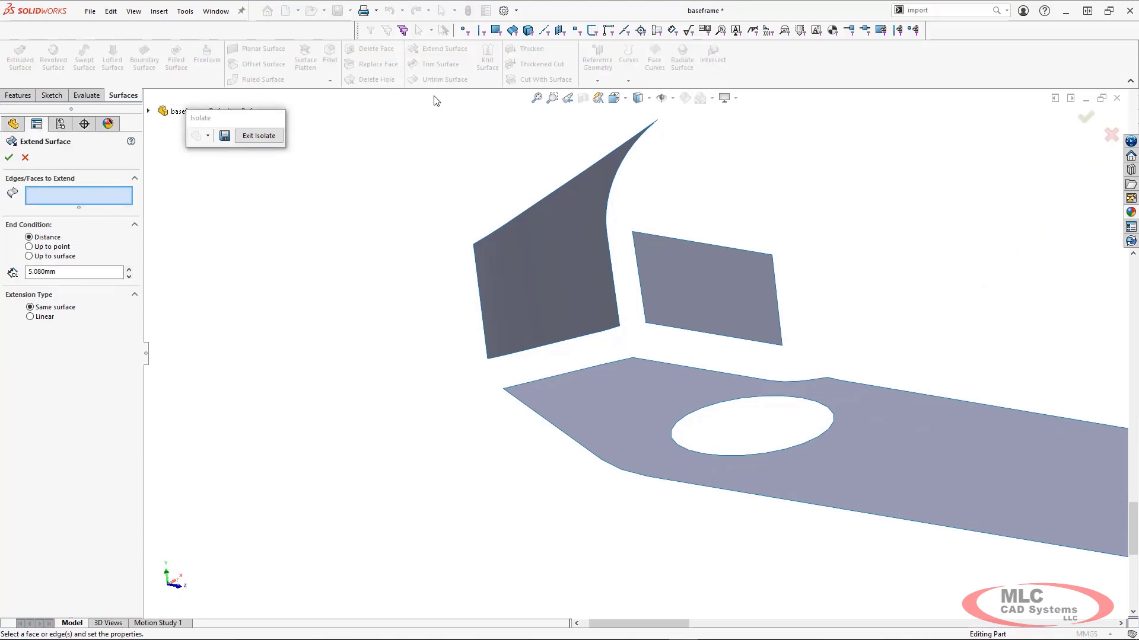
left_click(89, 271)
left_click_drag(89, 272, 28, 271)
type("5")
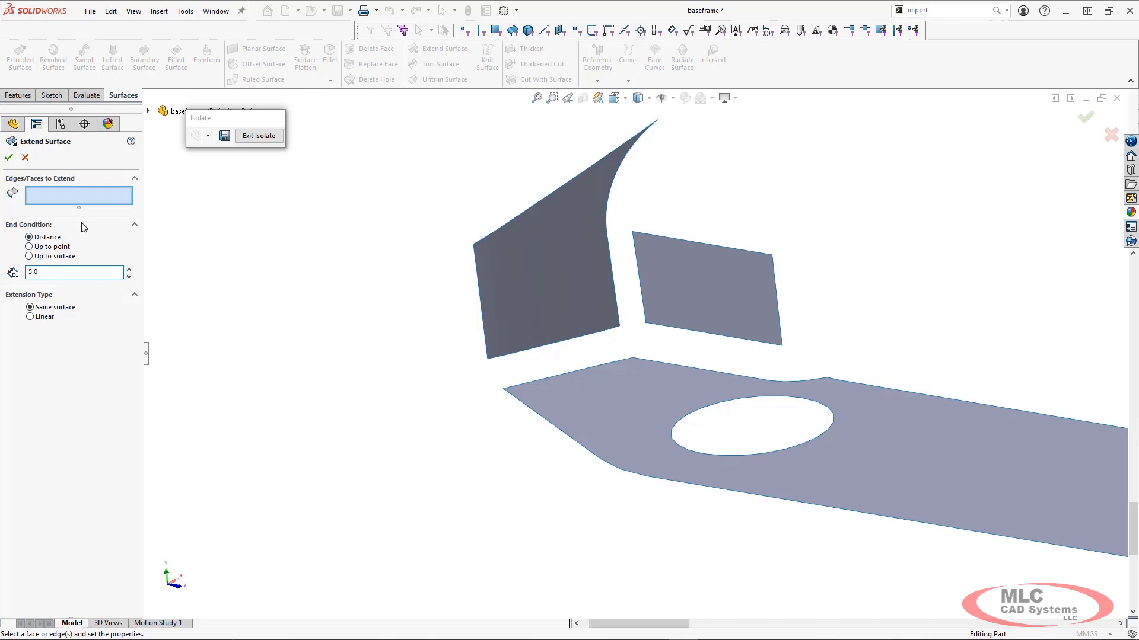
left_click(89, 225)
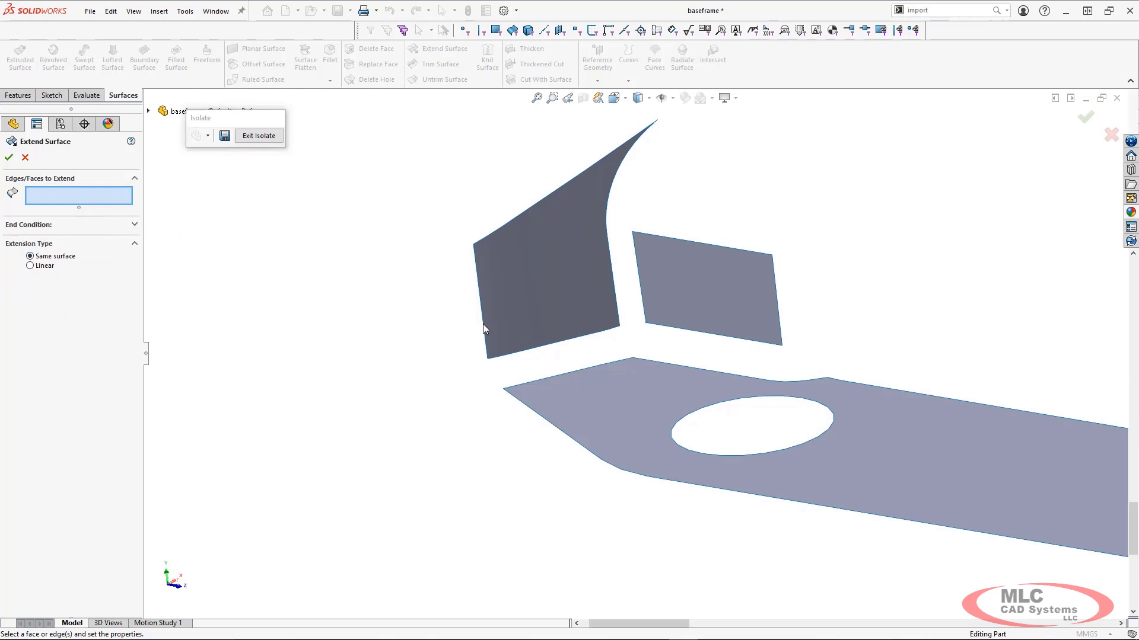
left_click(601, 334)
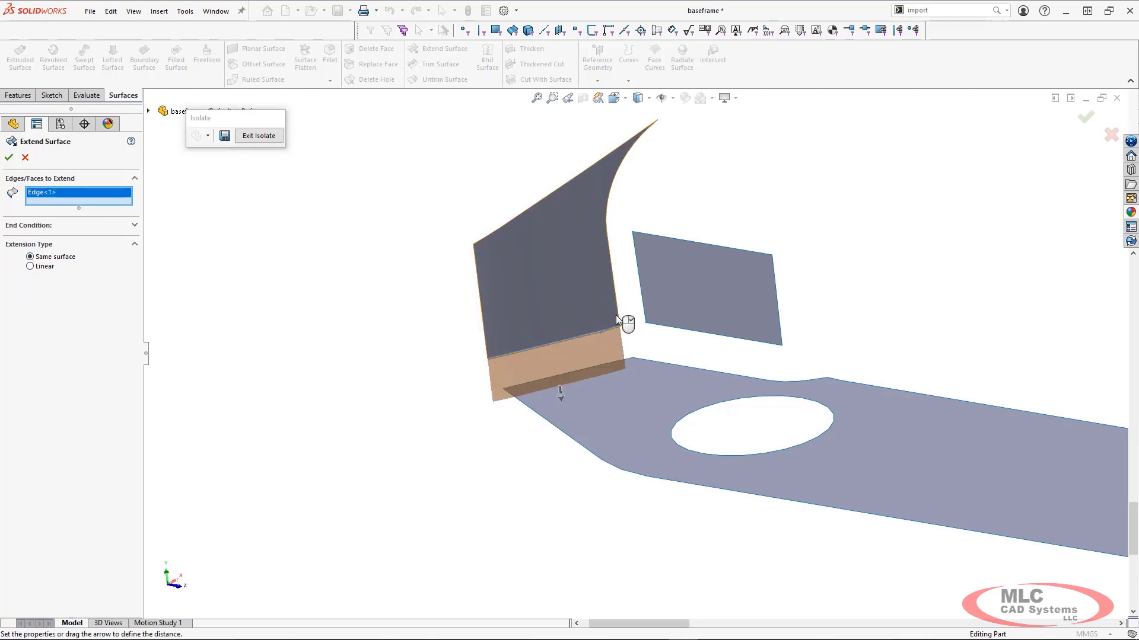
left_click(618, 314)
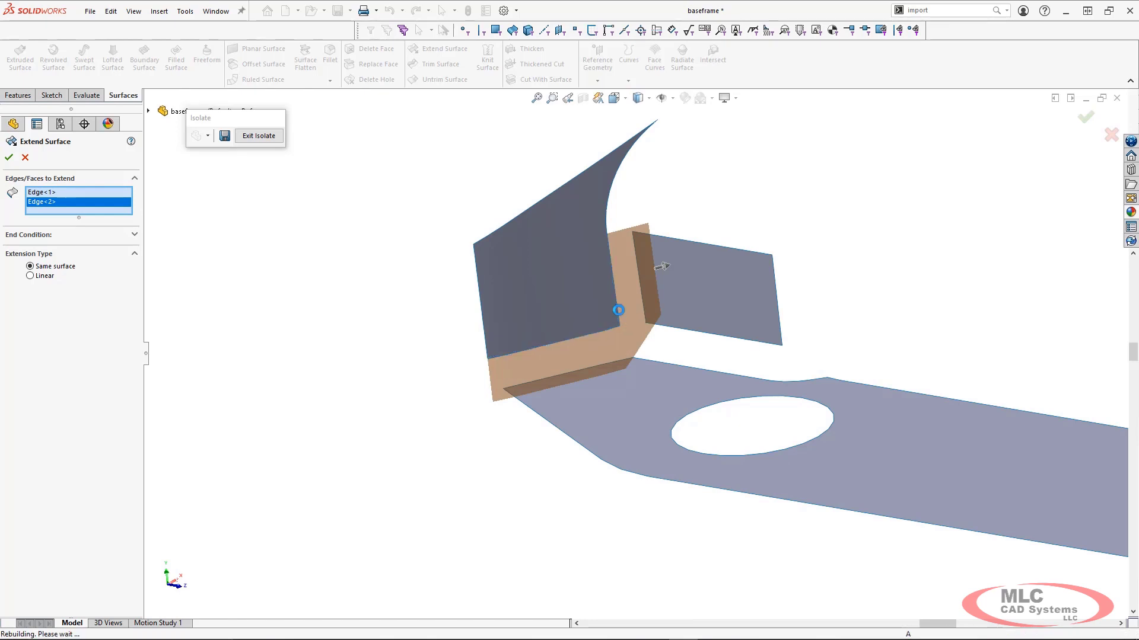
right_click(614, 311)
- Extend the smaller wall surface from its lower edge and its vertical edge facing the larger wall
left_click(455, 55)
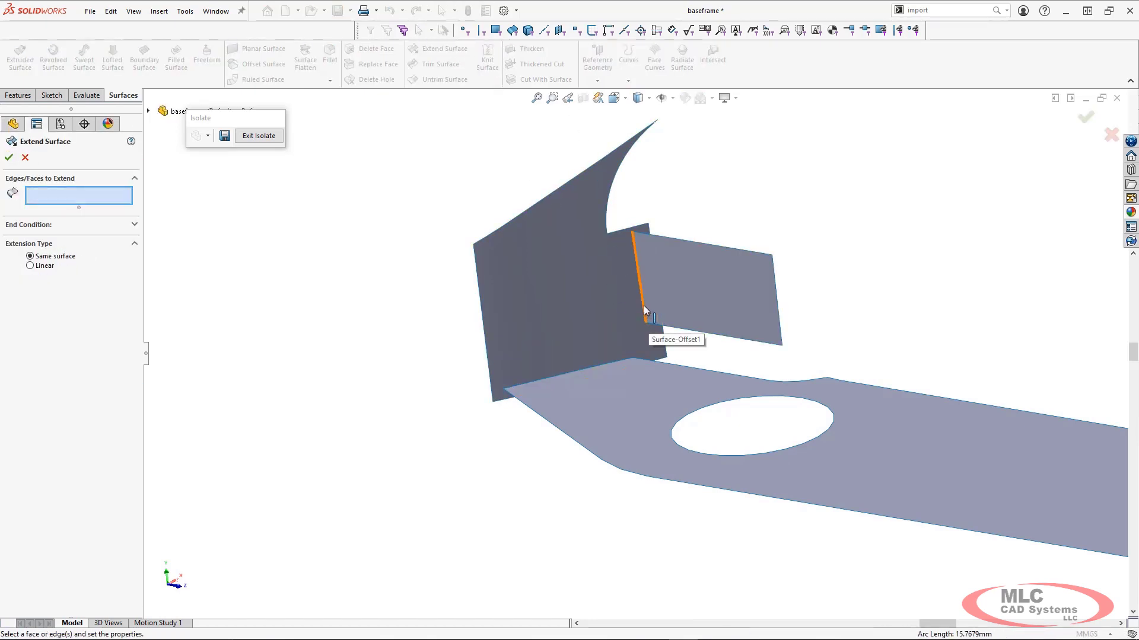
left_click(643, 308)
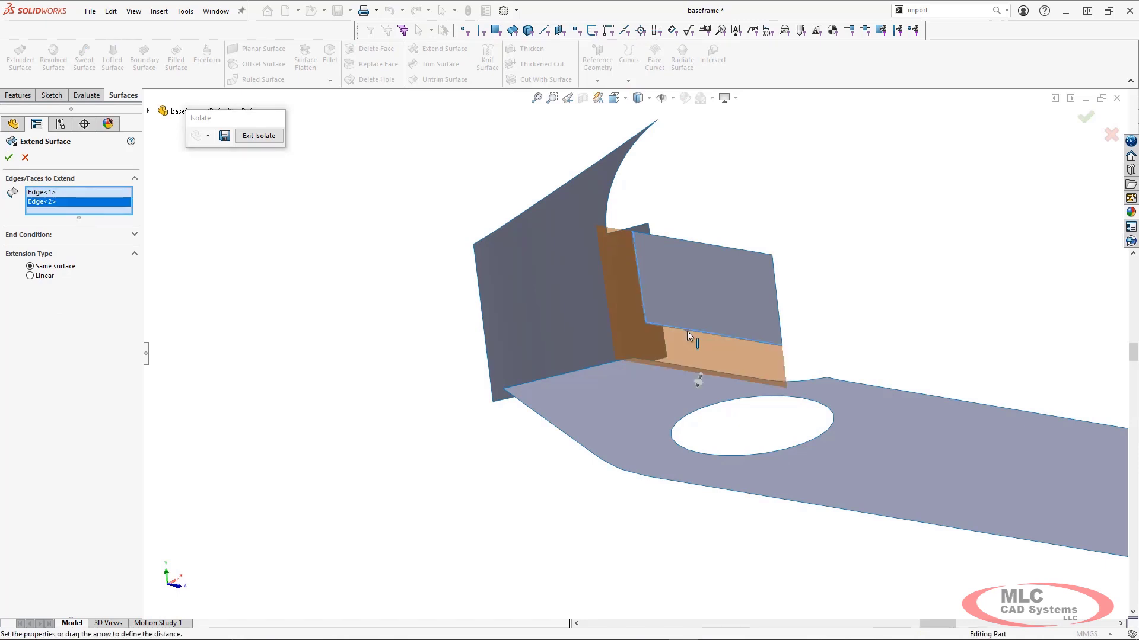
right_click(686, 332)
- Extend the floor surface from its two edges alongside the walls so that it passes through both wall surfaces
middle_click_drag(643, 399, 652, 431)
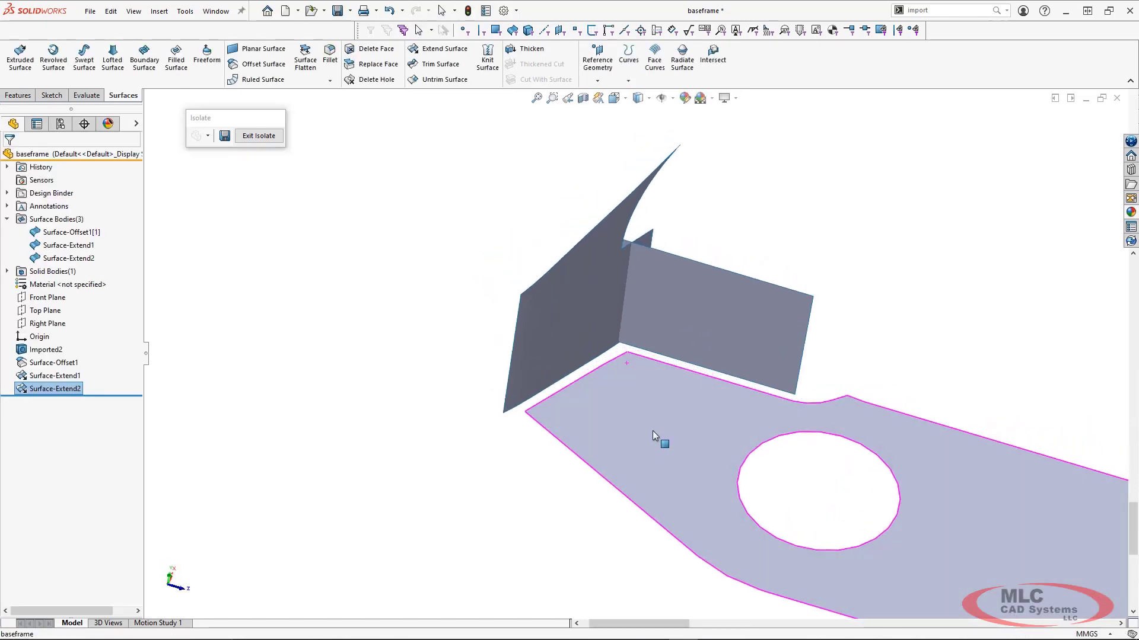
left_click(603, 365)
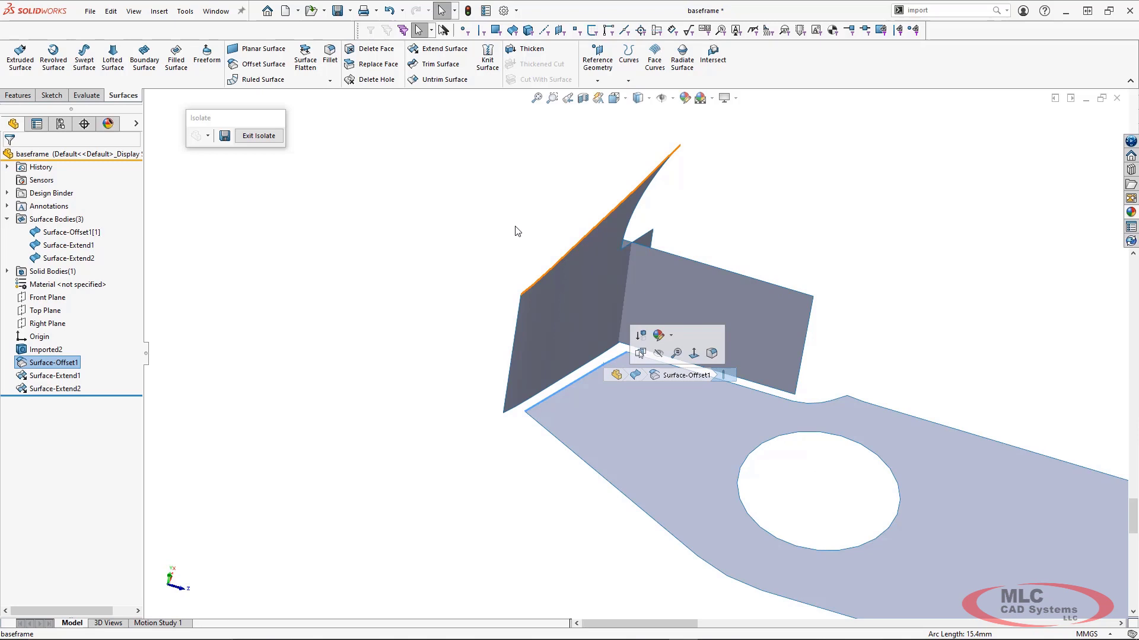
left_click(444, 49)
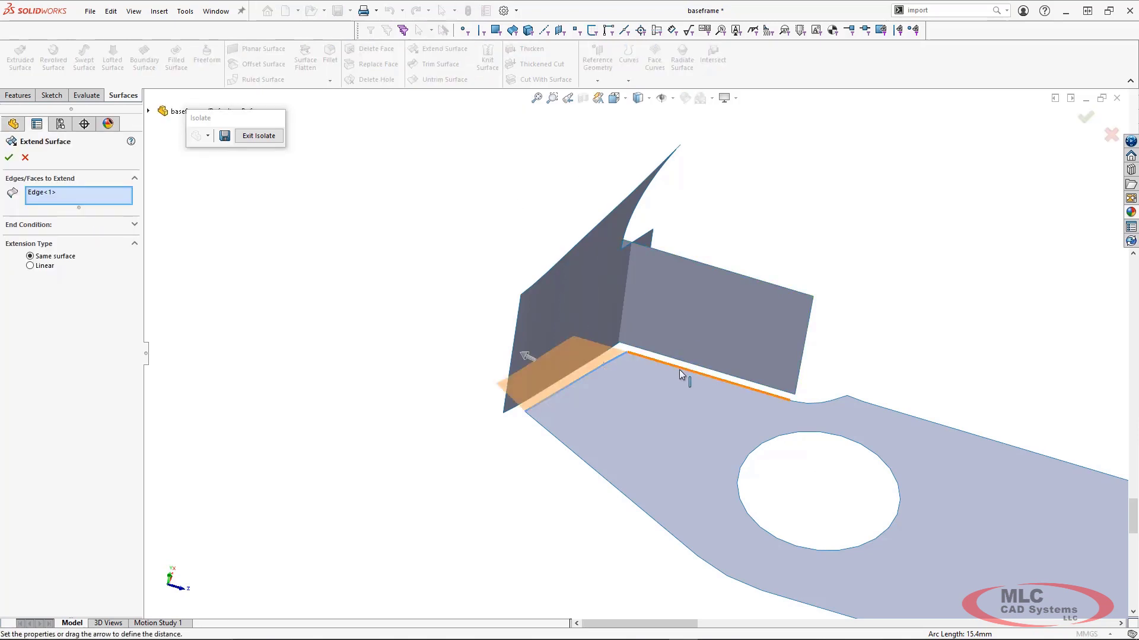
left_click(681, 373)
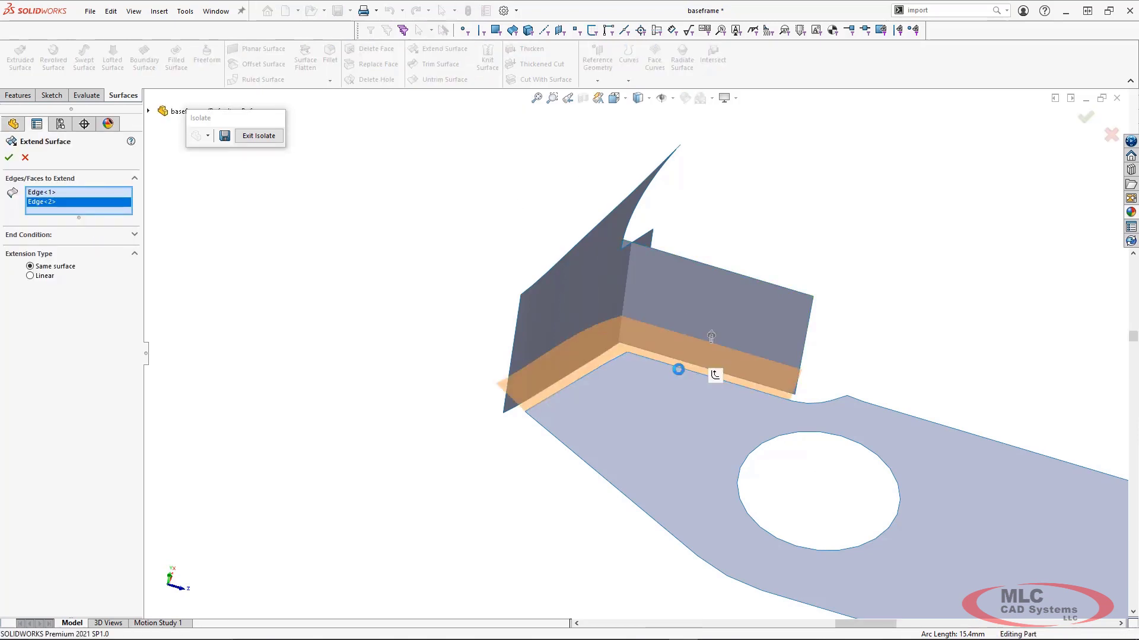
key("Return")
middle_click_drag(663, 376, 648, 352)
key("Escape")
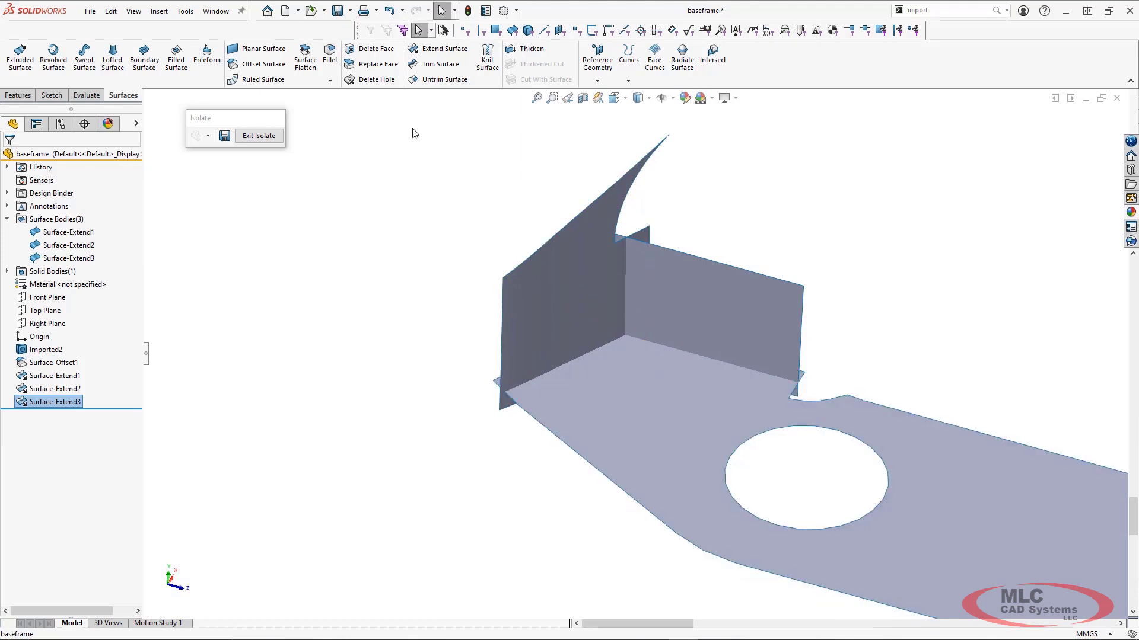
- Start a mutual surface trim using the extended floor surface and both extended wall surfaces
left_click(440, 64)
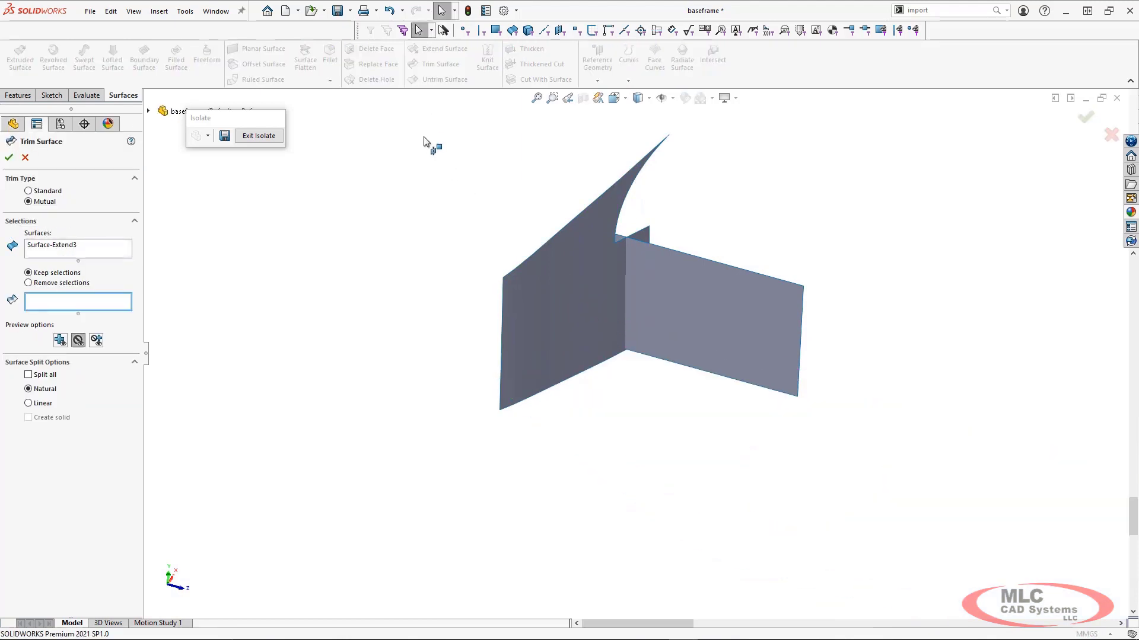
left_click(95, 247)
right_click(95, 246)
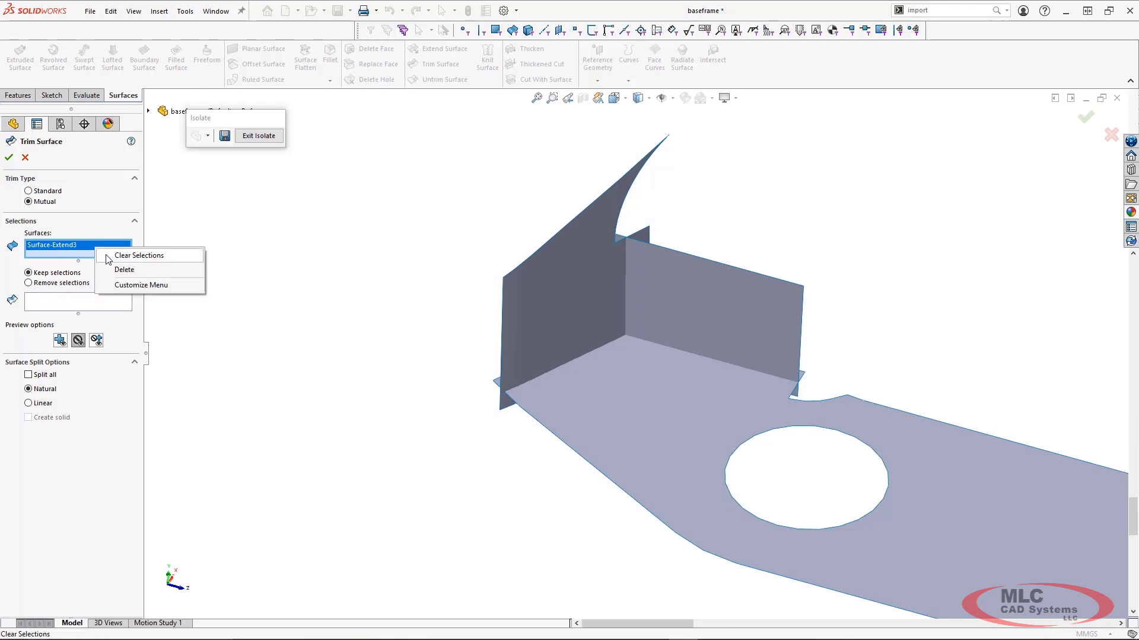
left_click(108, 259)
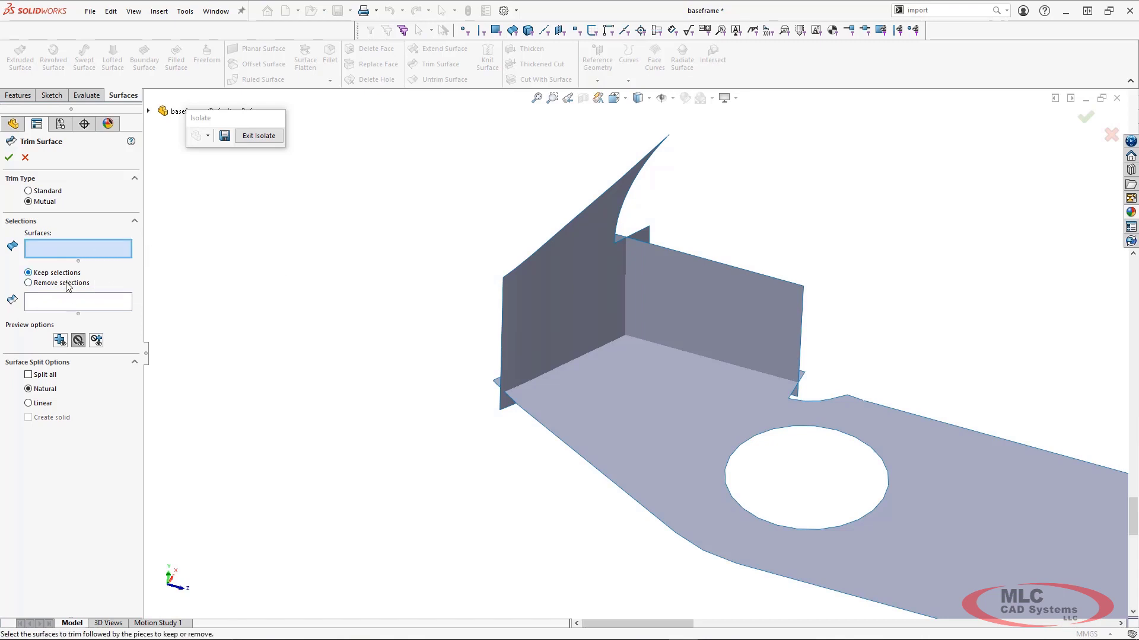
left_click(674, 397)
left_click(695, 302)
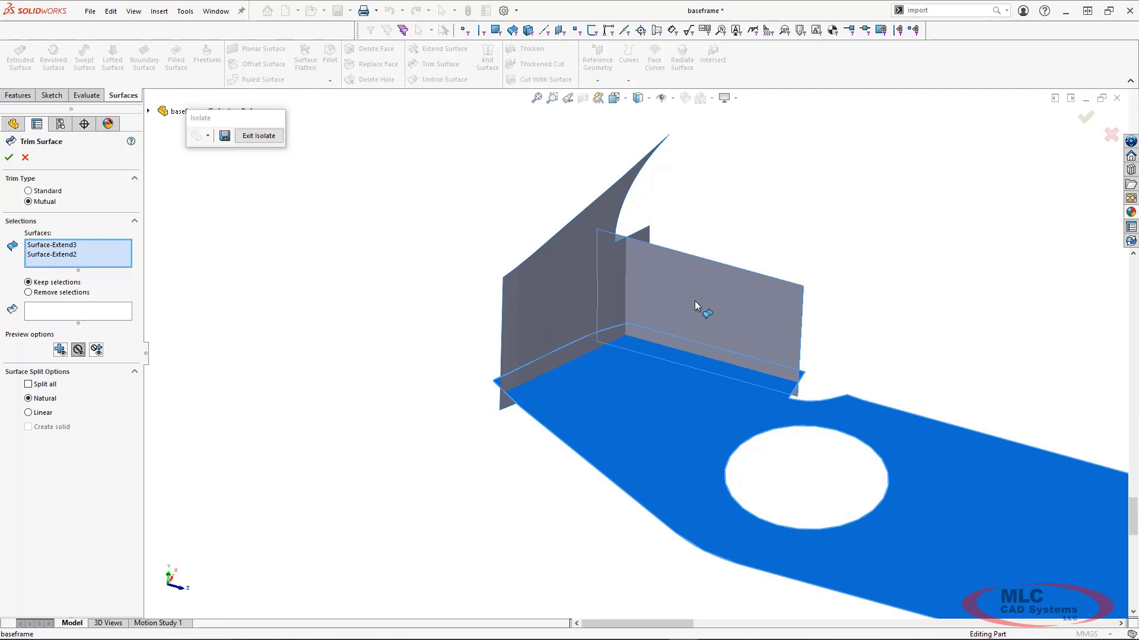
left_click(576, 300)
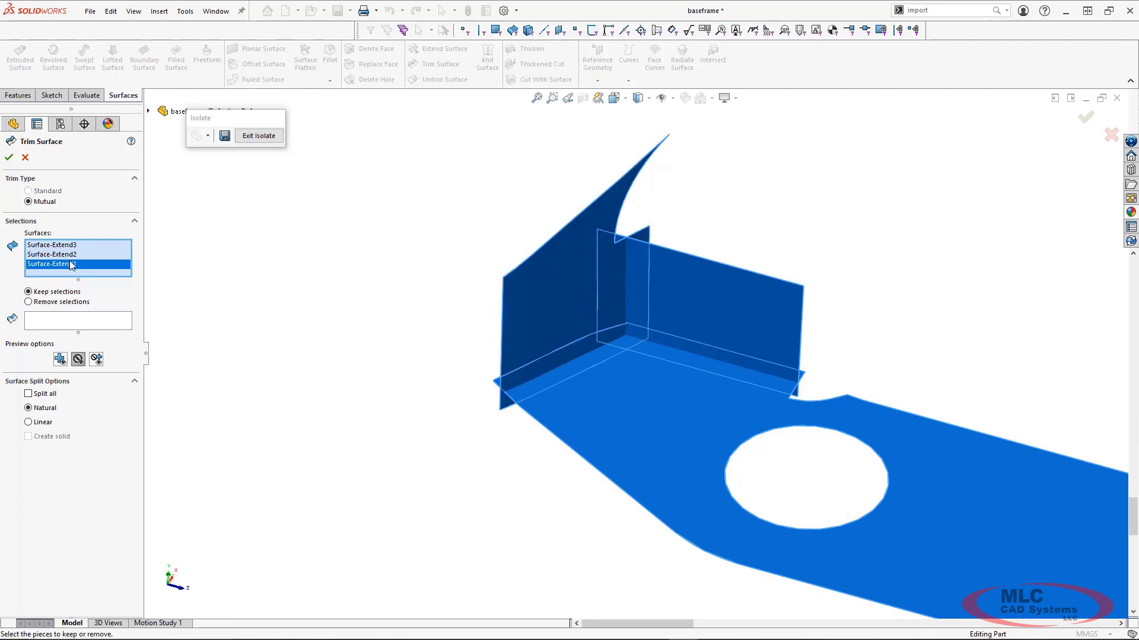
- Complete the mutual trim by keeping the floor and the main portions of both walls, discarding the overhanging strips beyond the corner
left_click(84, 326)
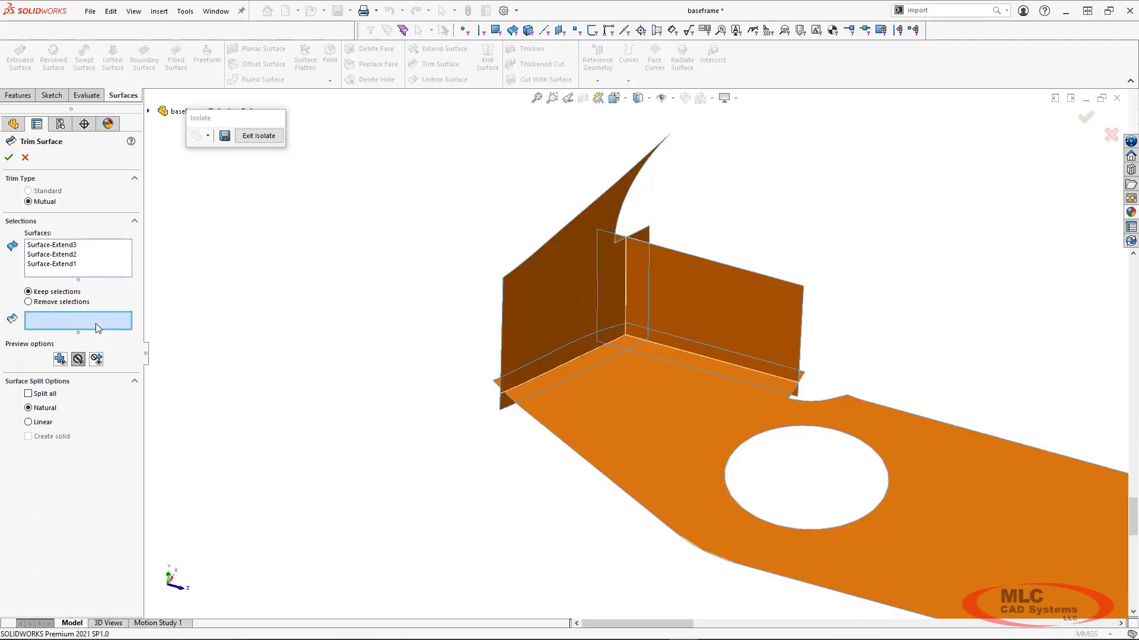
left_click(598, 402)
left_click(703, 321)
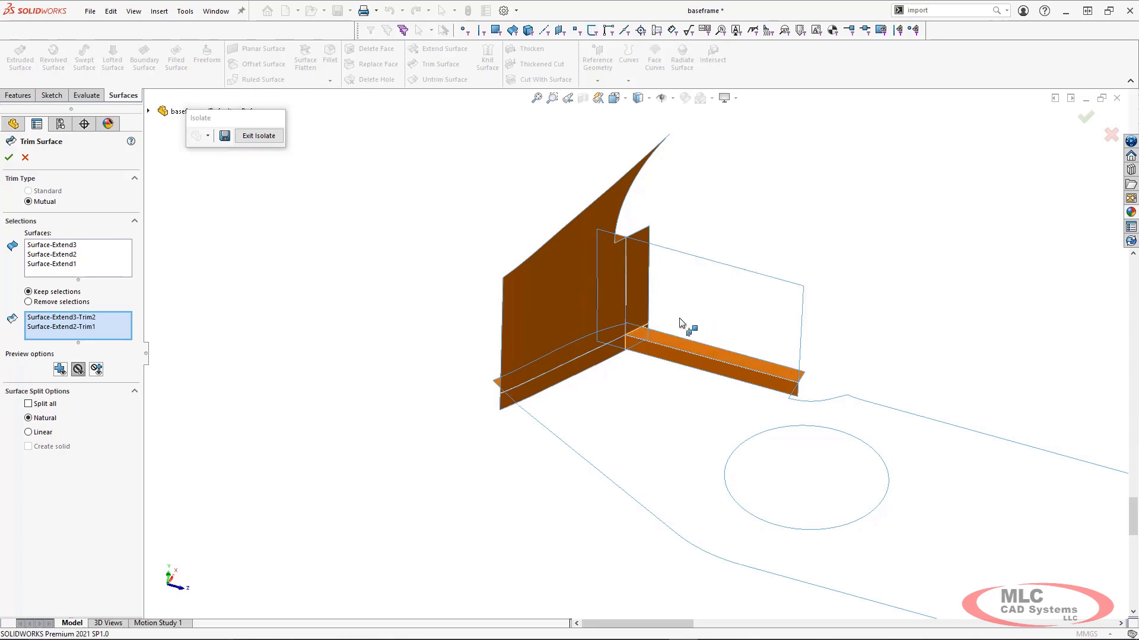
left_click(565, 294)
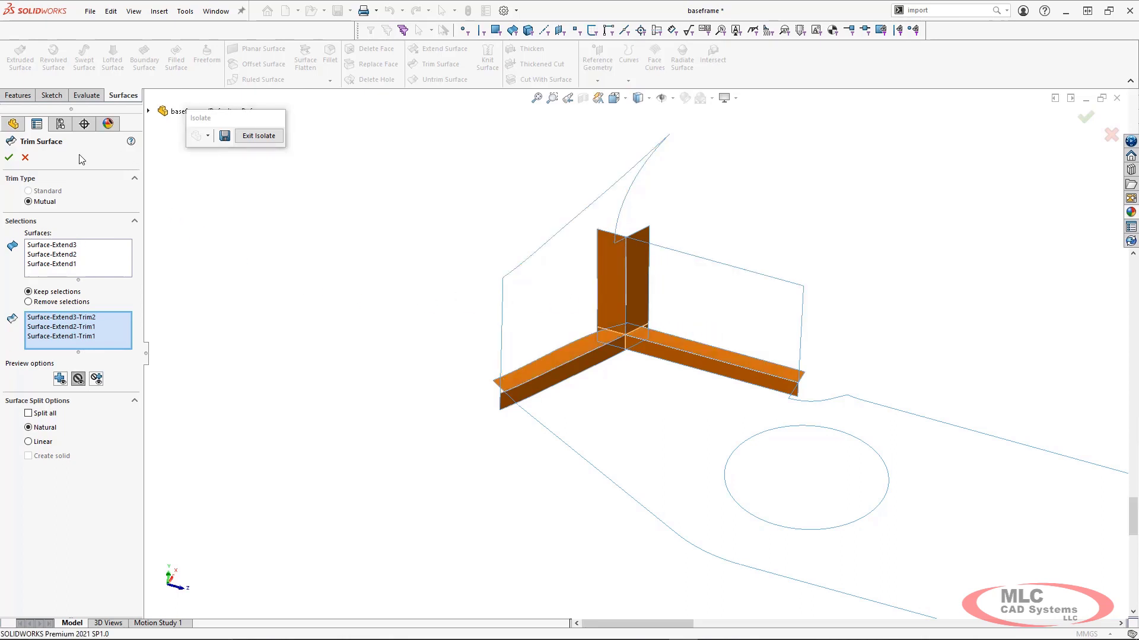
left_click(8, 157)
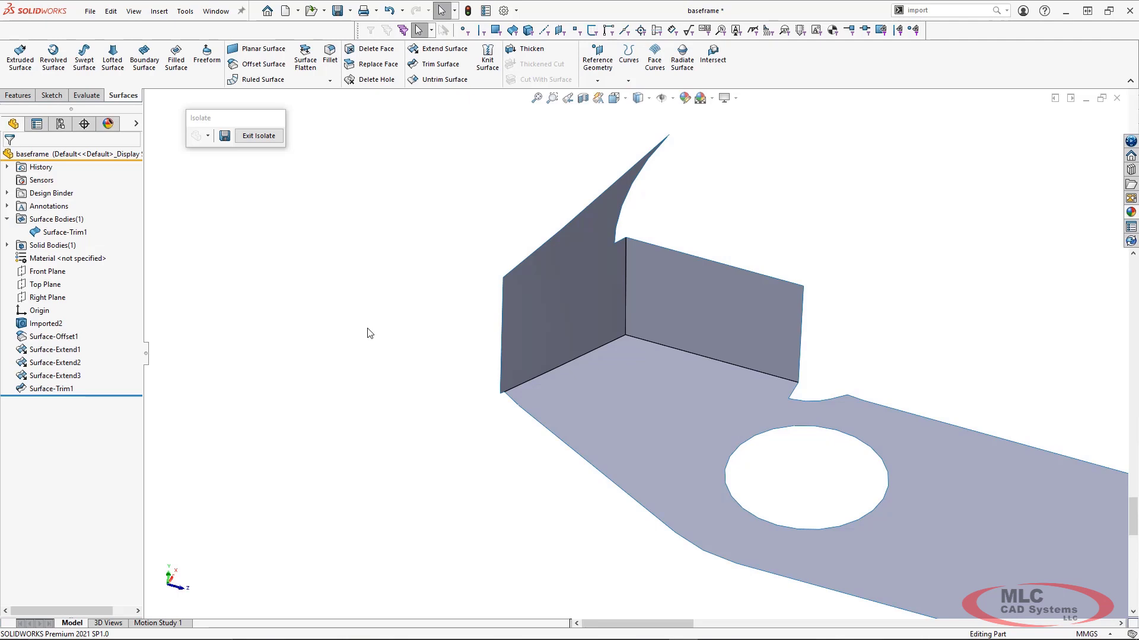
- Fillet the two floor-to-wall edges and the vertical edge between the walls with a symmetric 3 mm radius
left_click(329, 56)
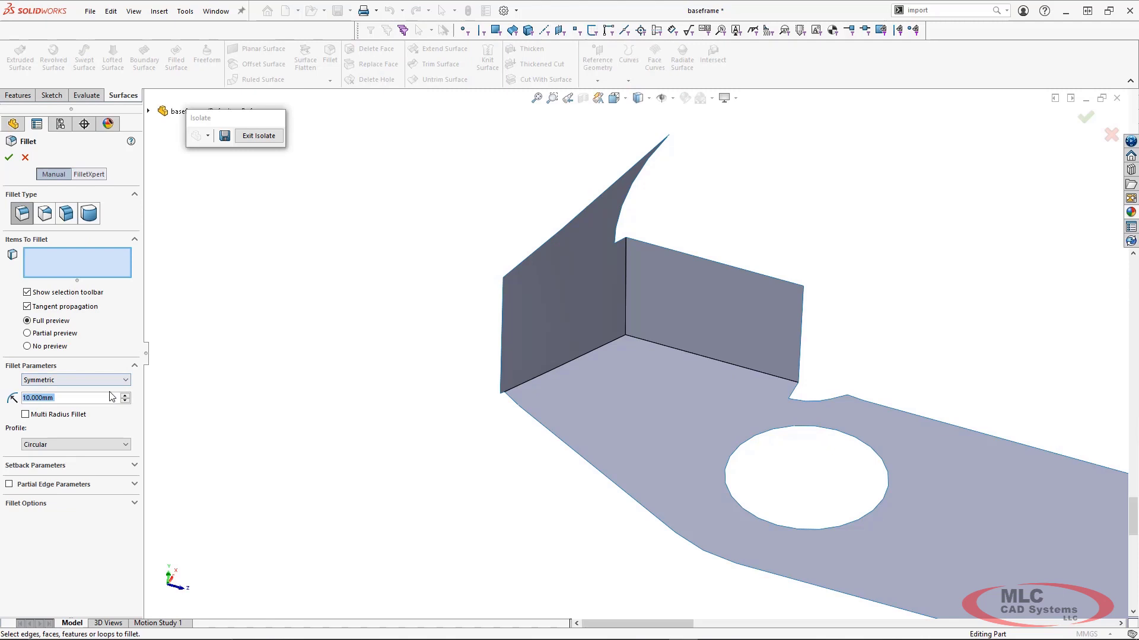
type("3.0")
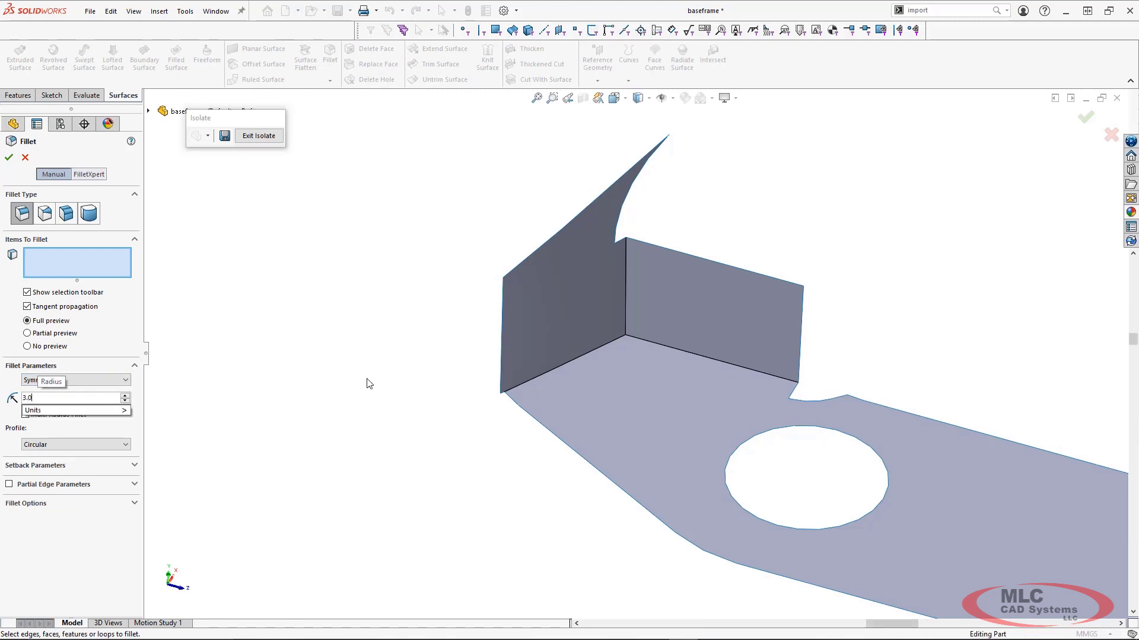
left_click(581, 357)
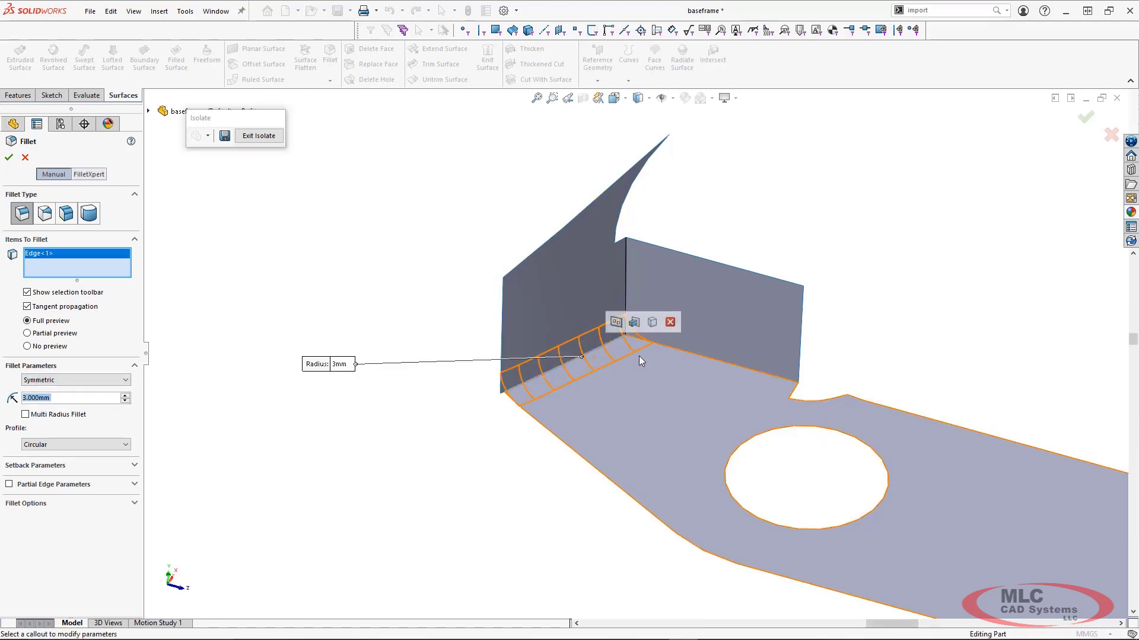
left_click(676, 349)
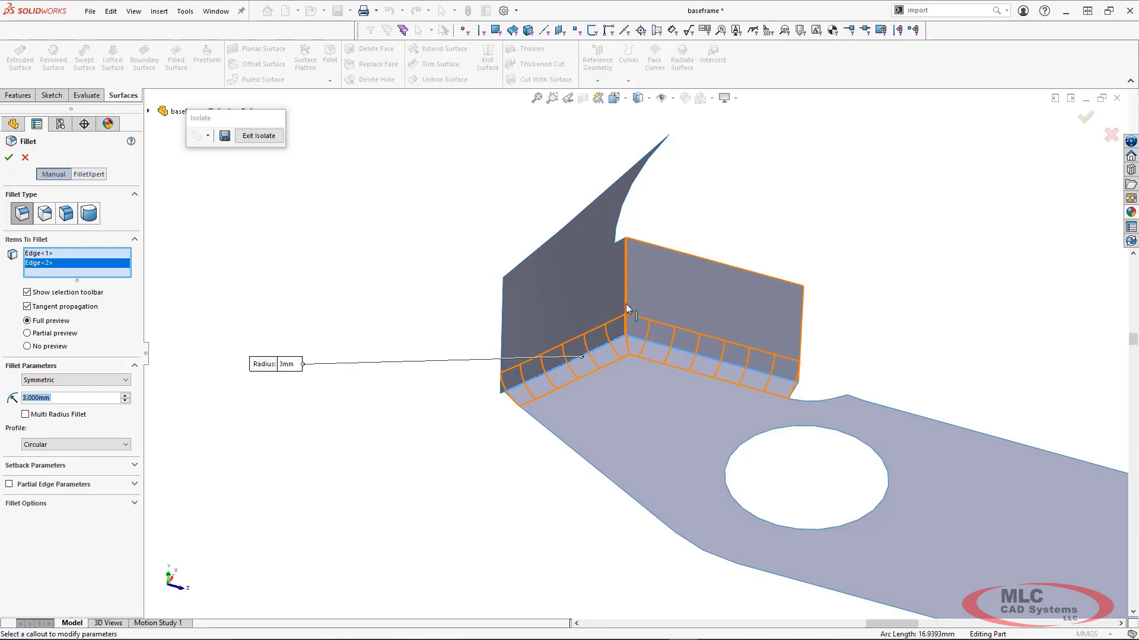
left_click(626, 306)
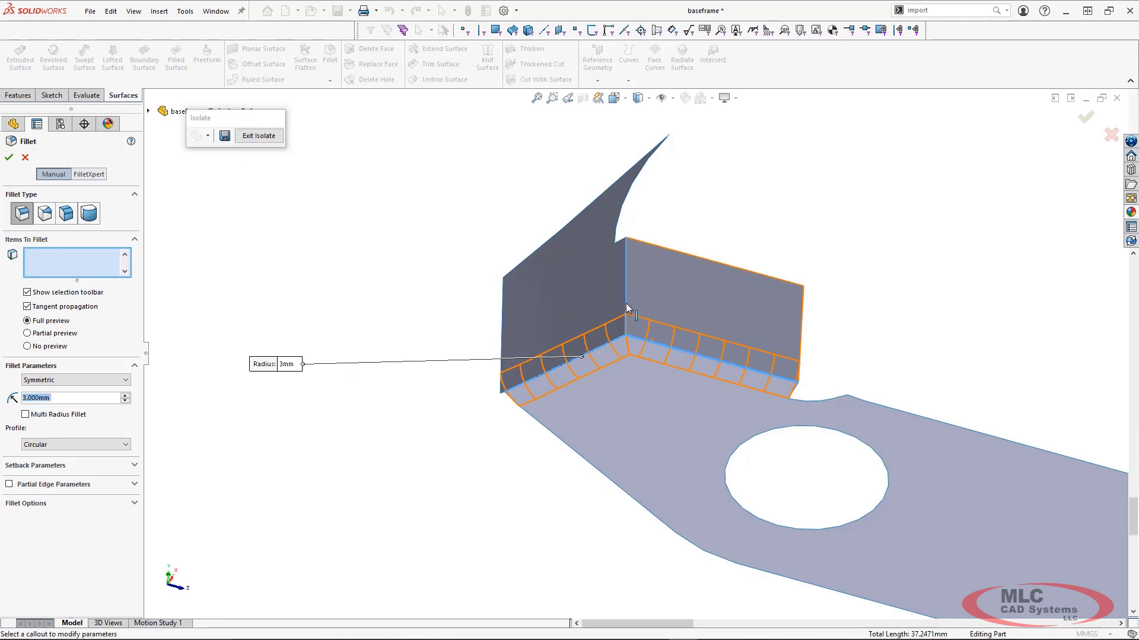
left_click(9, 158)
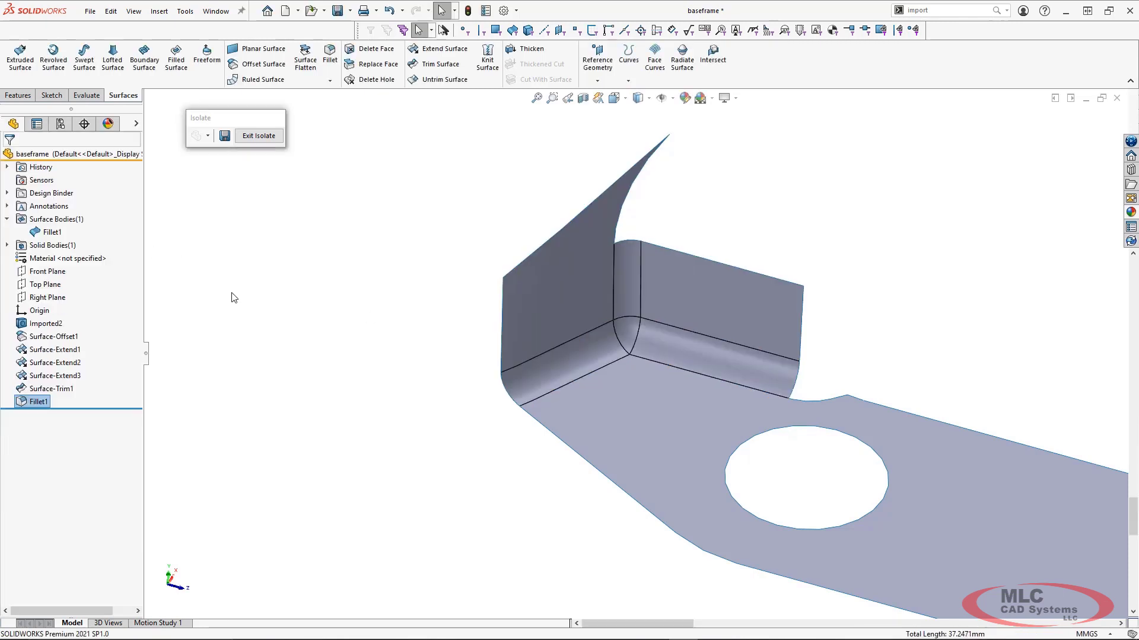
- Apply a light cyan colour (RGB 128, 255, 255) to the filleted surface body instead of the fillet feature
left_click(686, 99)
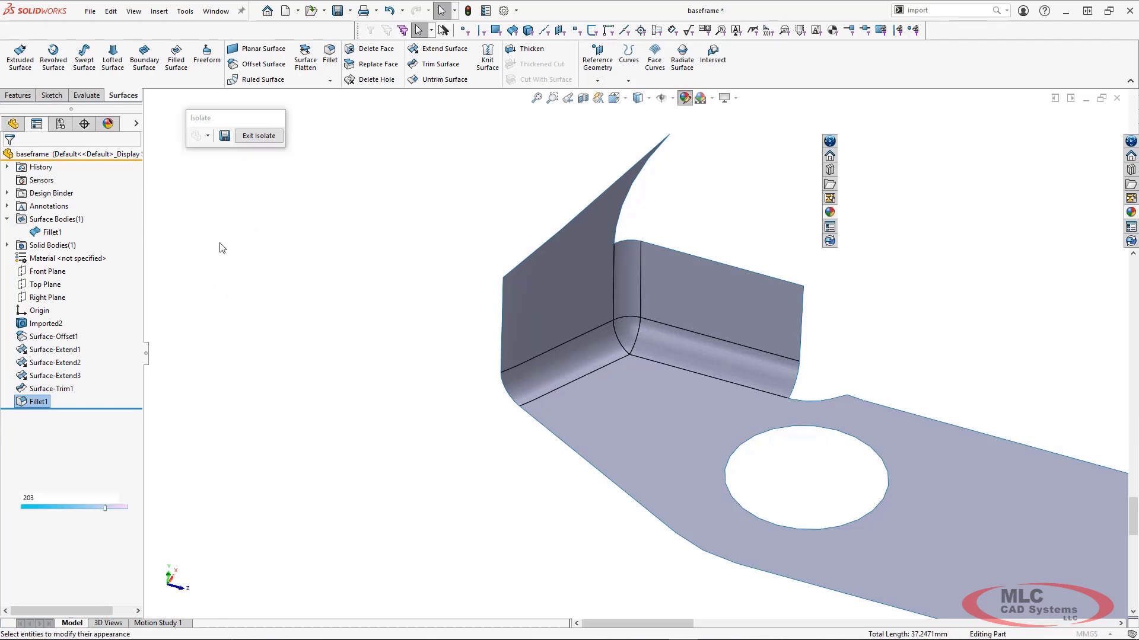
right_click(42, 262)
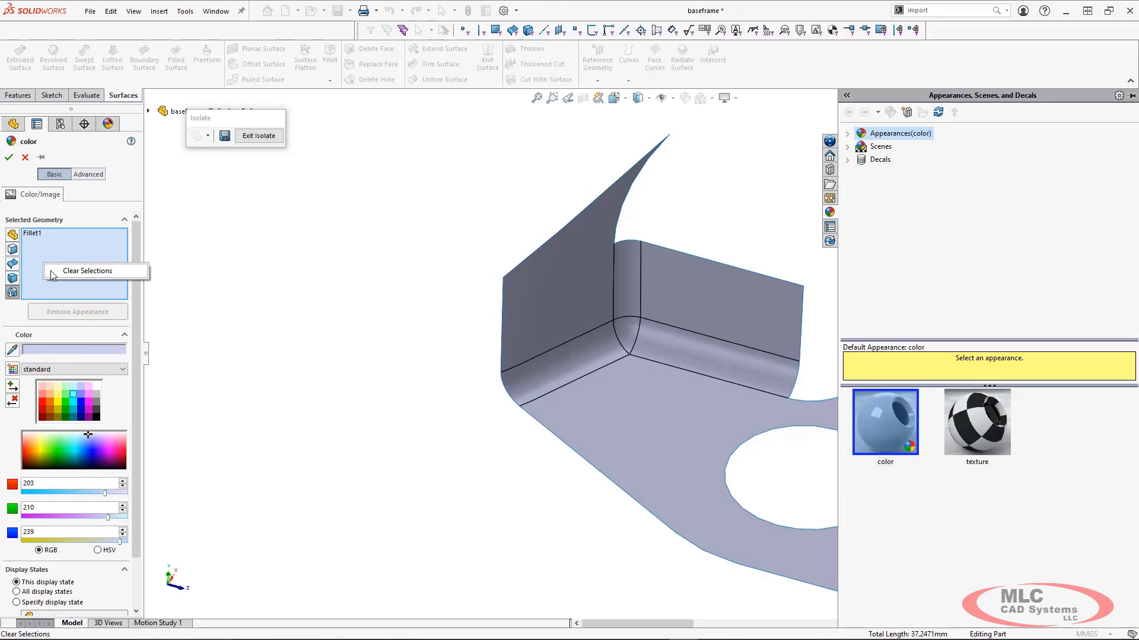
left_click(92, 273)
left_click(12, 319)
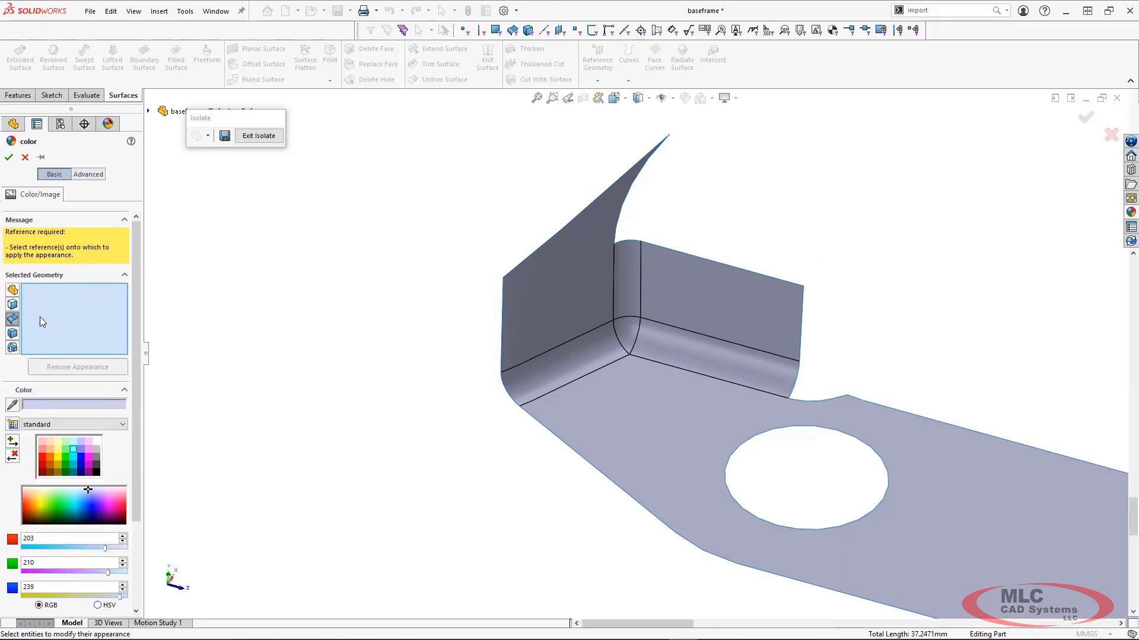
left_click(569, 371)
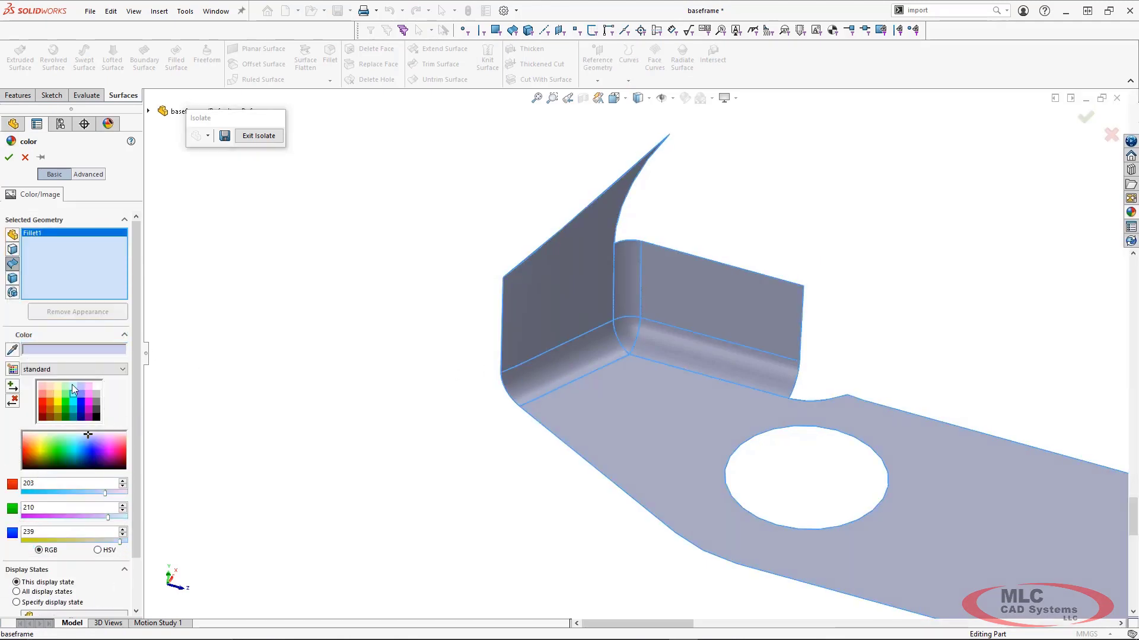
left_click(72, 393)
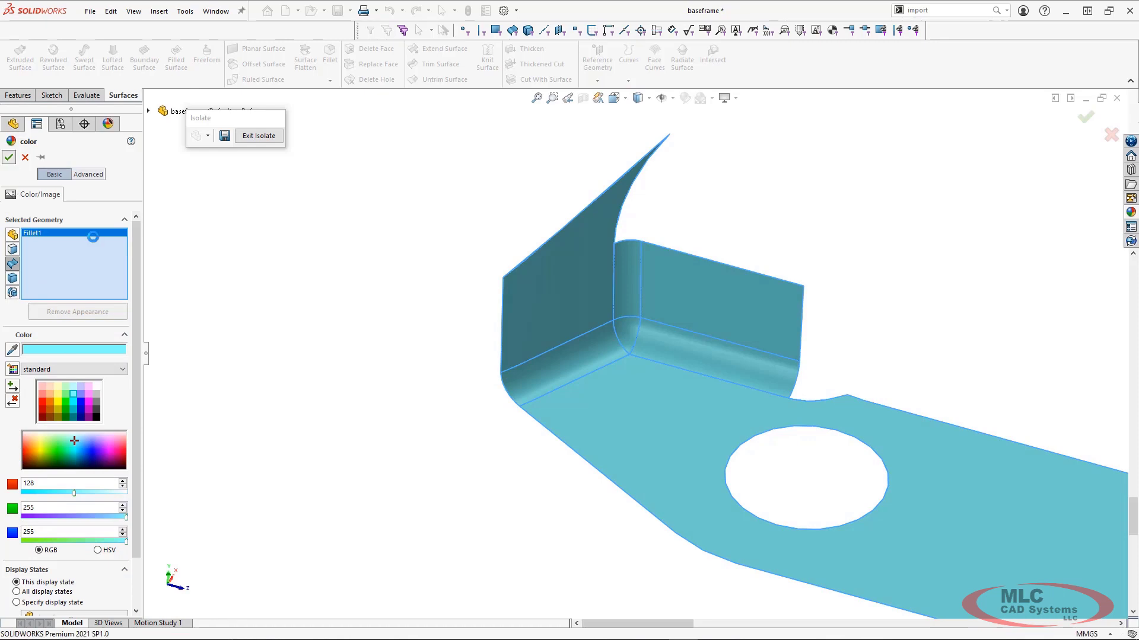
left_click(9, 157)
- Exit the isolated view to bring back the whole part, and hide the filleted surface body
left_click(258, 135)
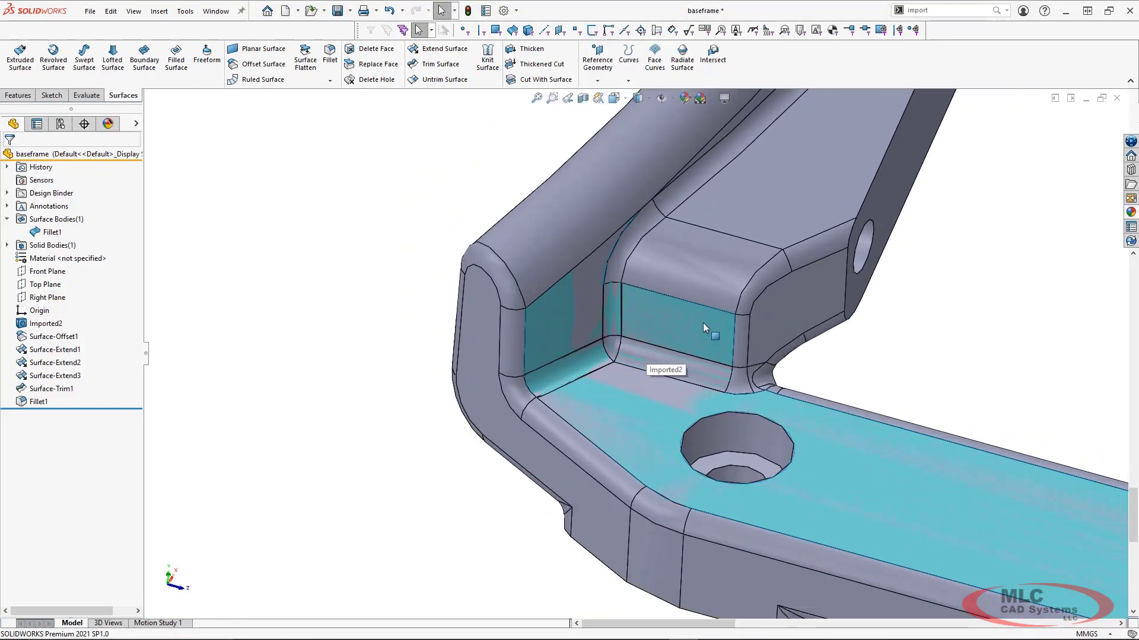
right_click(43, 233)
left_click(53, 220)
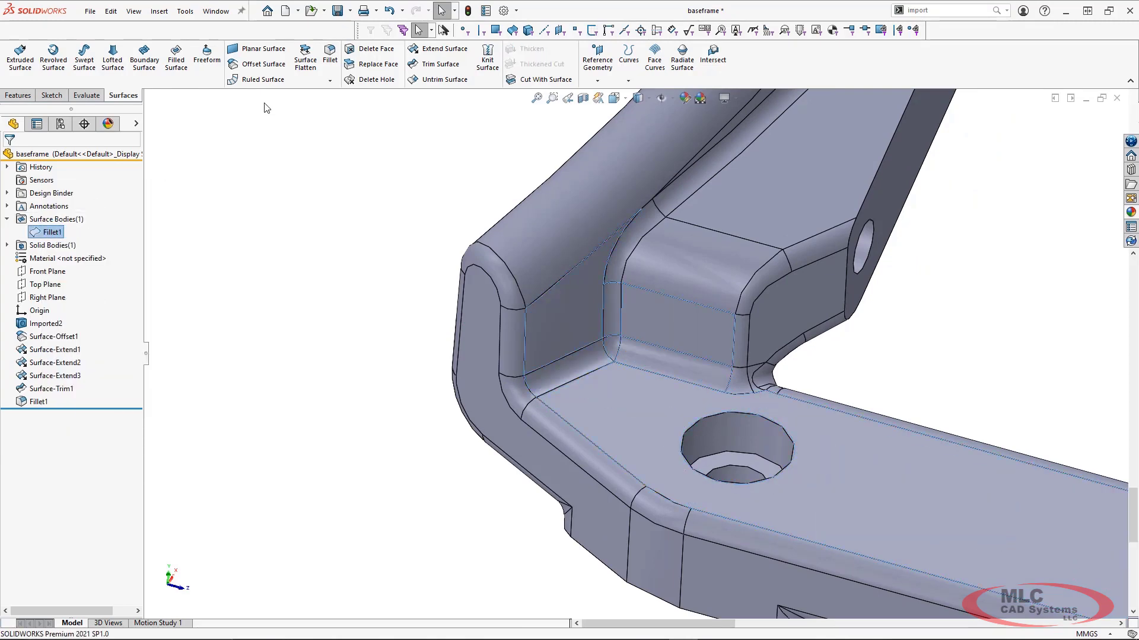
- Delete the original floor face, both wall faces and the four blend faces at the faulty corner, using the plain Delete option
left_click(376, 48)
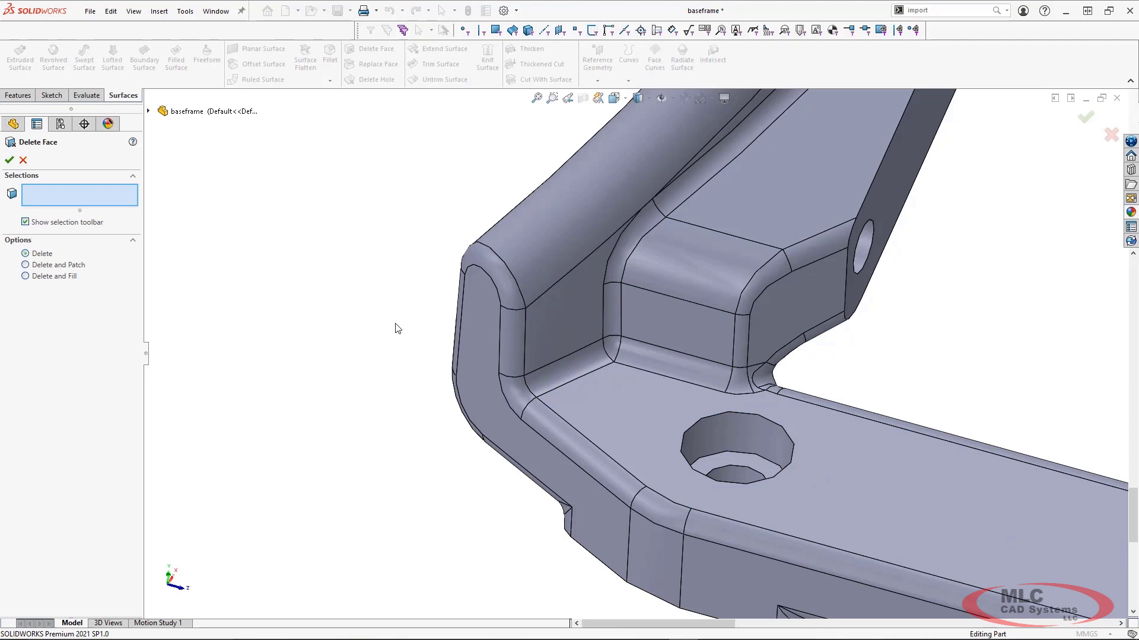
left_click(551, 326)
left_click(611, 331)
left_click(635, 338)
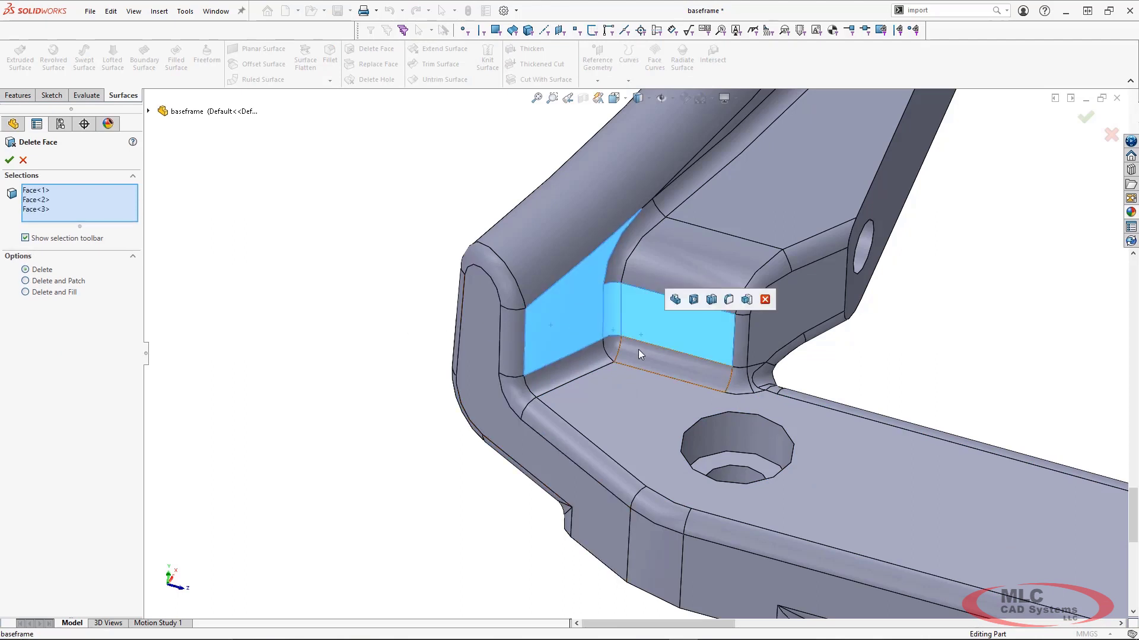
left_click(636, 351)
left_click(612, 349)
left_click(582, 357)
left_click(590, 388)
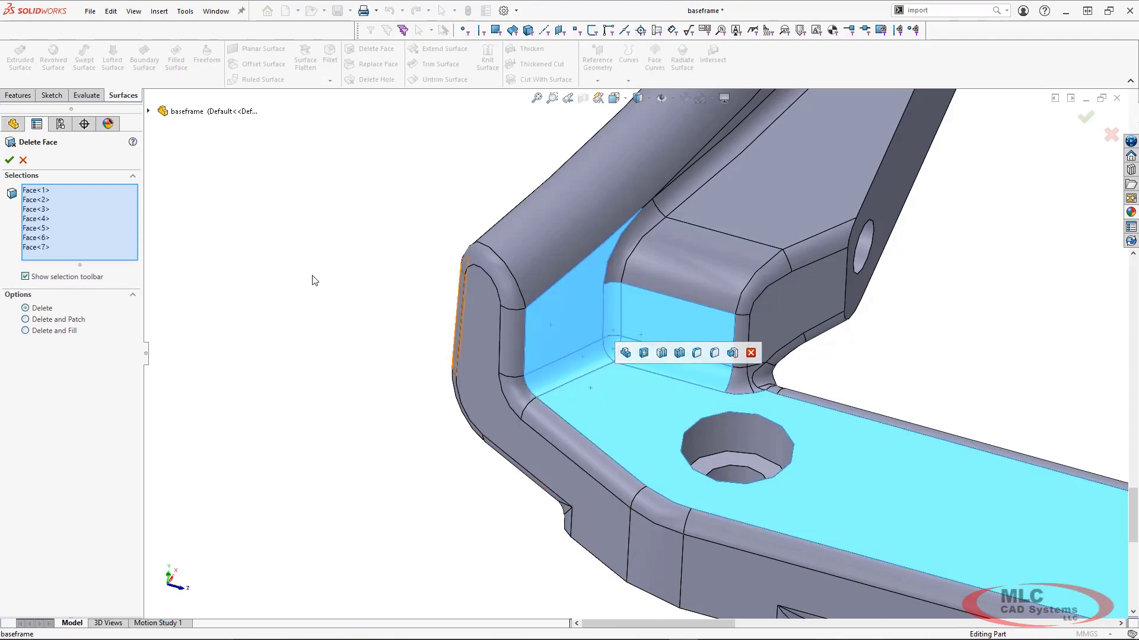
left_click(10, 160)
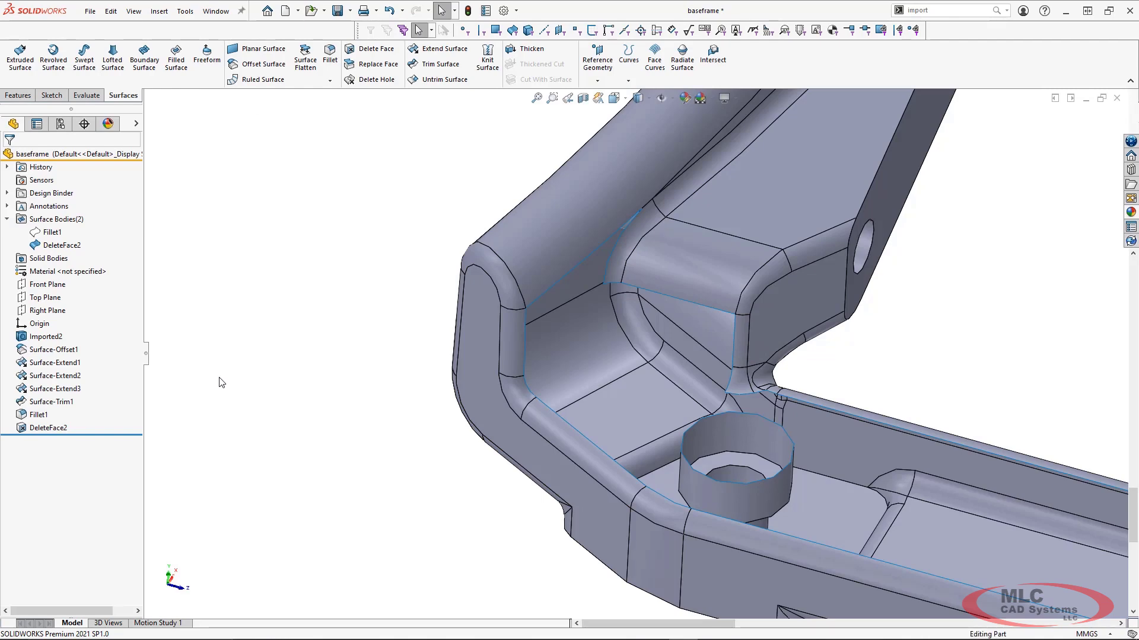
- Show the hidden filleted surface body in the opening left by the deleted faces
right_click(71, 232)
key("Escape")
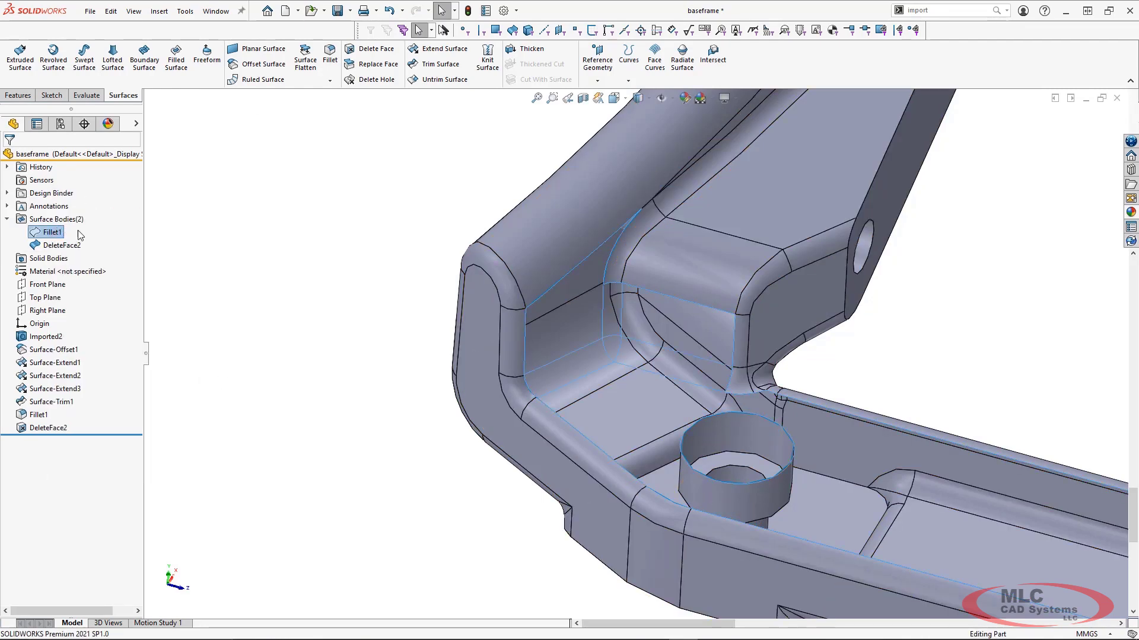
left_click(326, 311)
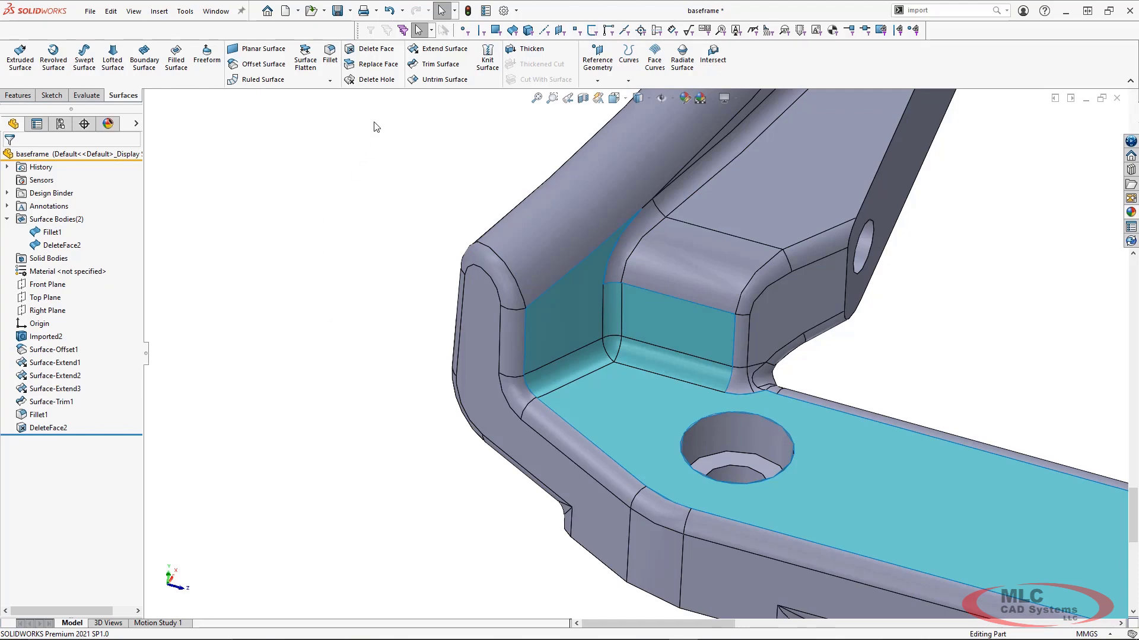
- Knit the opened part surface and the filleted corner surface together, with Create solid and Merge entities enabled
left_click(488, 59)
left_click(544, 247)
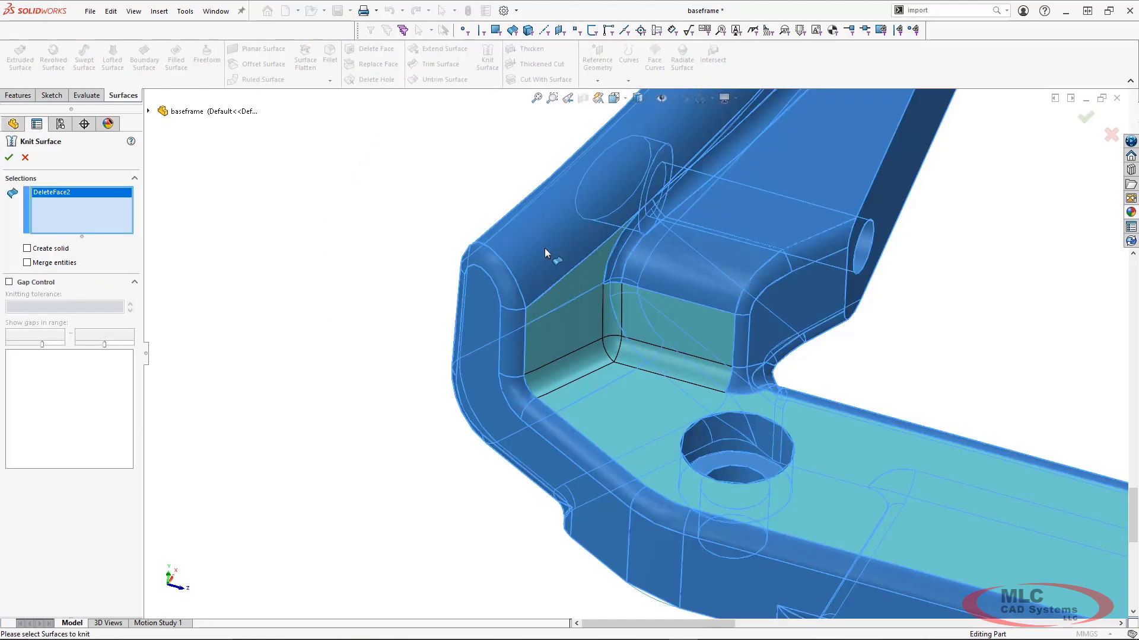
left_click(570, 308)
left_click(26, 247)
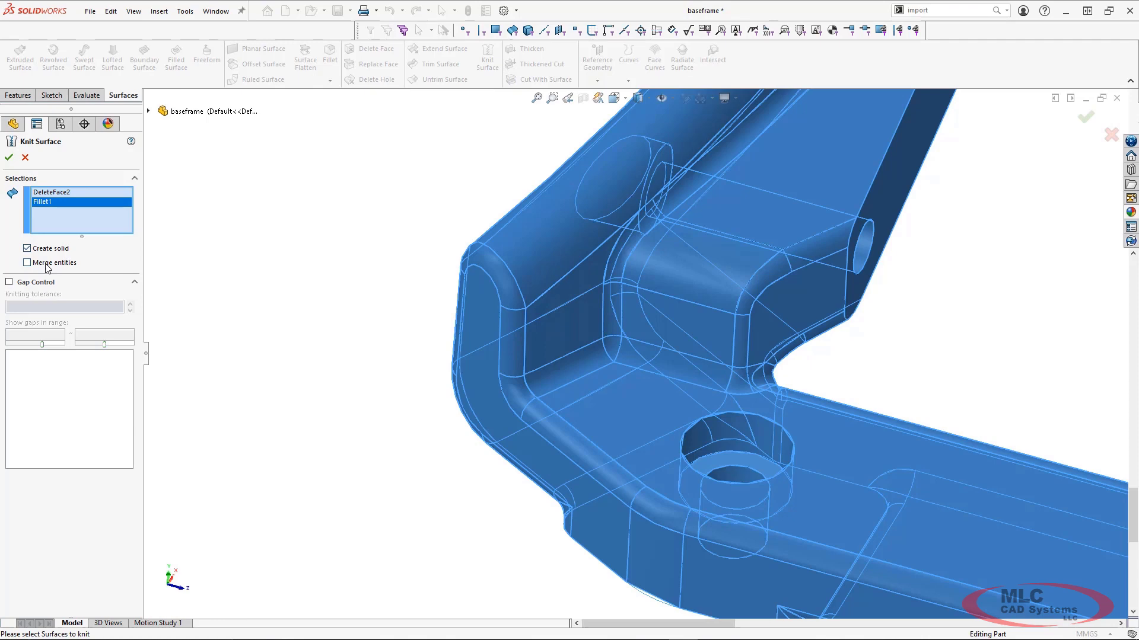
left_click(27, 262)
left_click(9, 157)
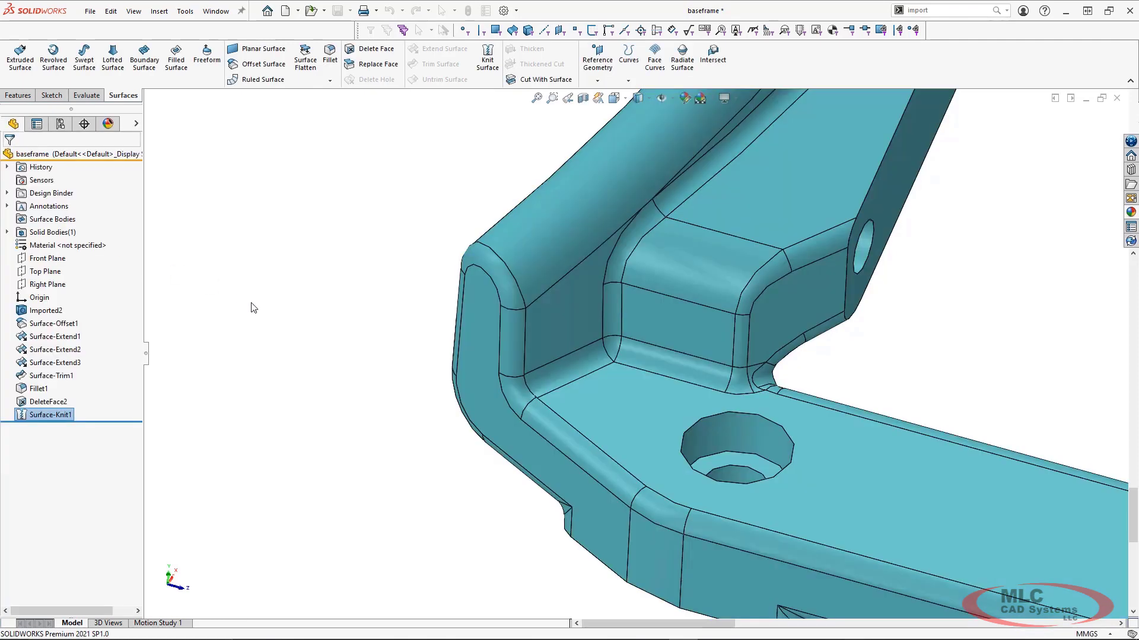
- Inspect the rebuilt corner blend with the curvature display, and turn the display off again
left_click(101, 96)
left_click(447, 84)
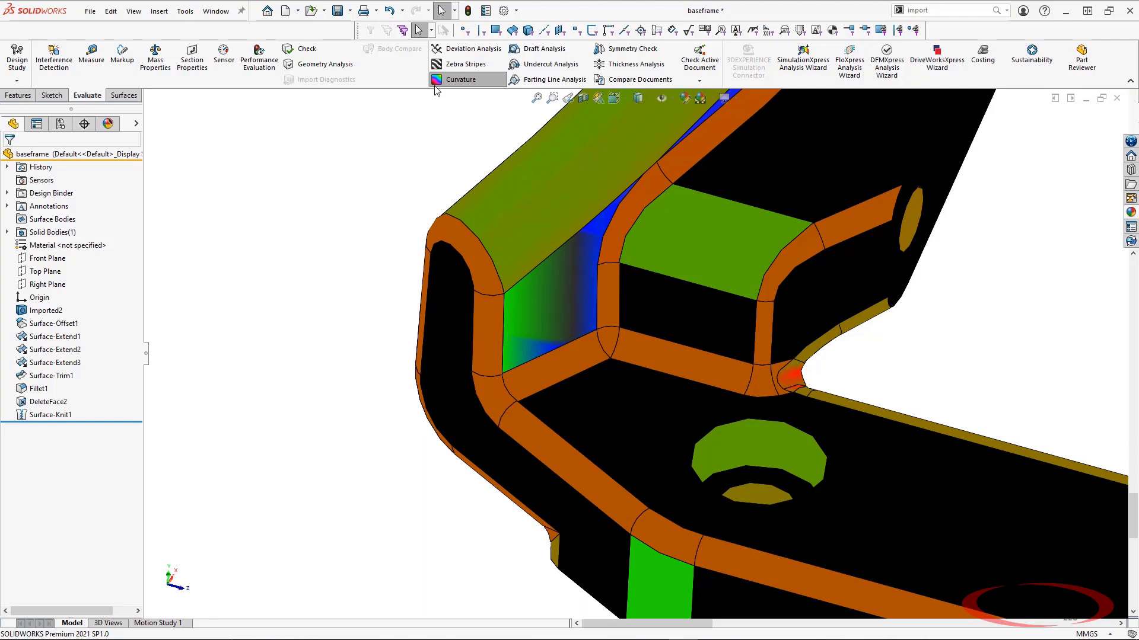
left_click(448, 82)
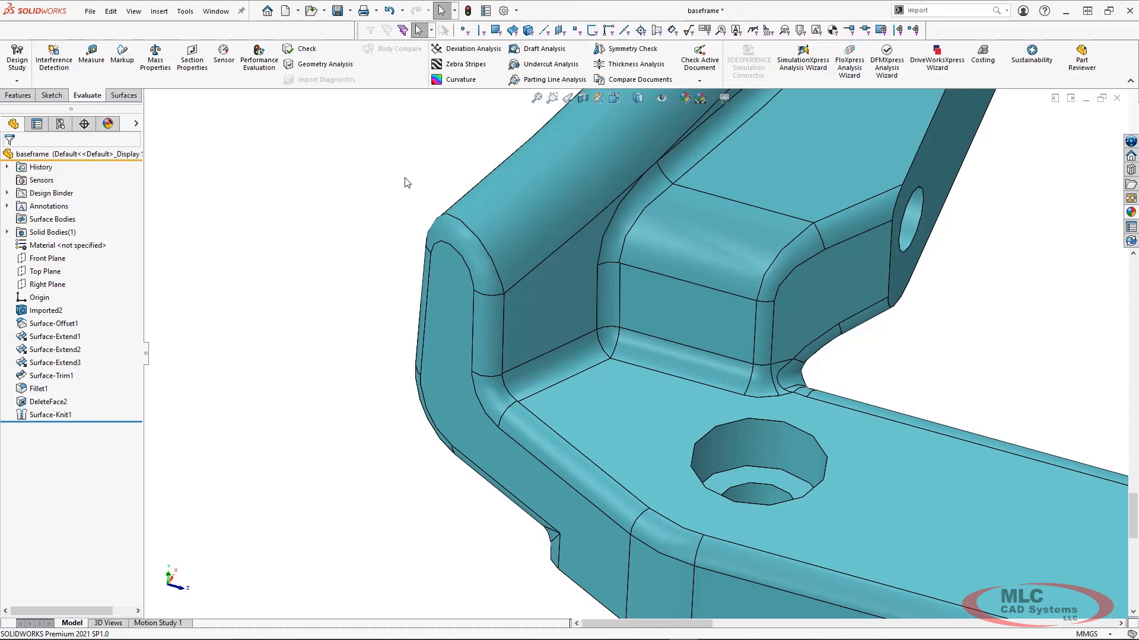